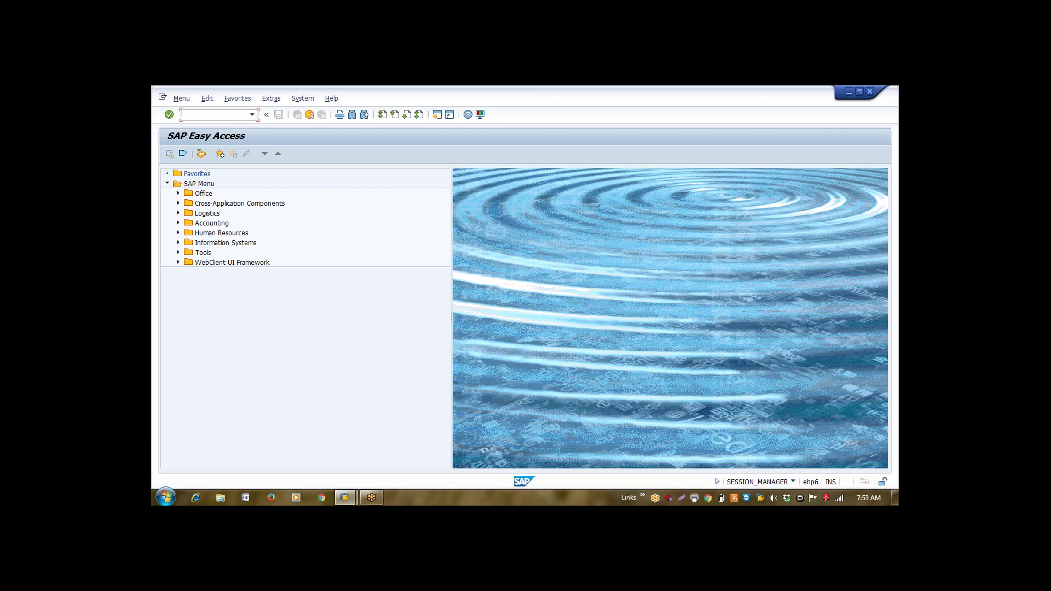
# Navigate Logistics > Materials Management > Purchasing > Master Data > Info Record and start Change (ME12).
pyautogui.click(178, 213)
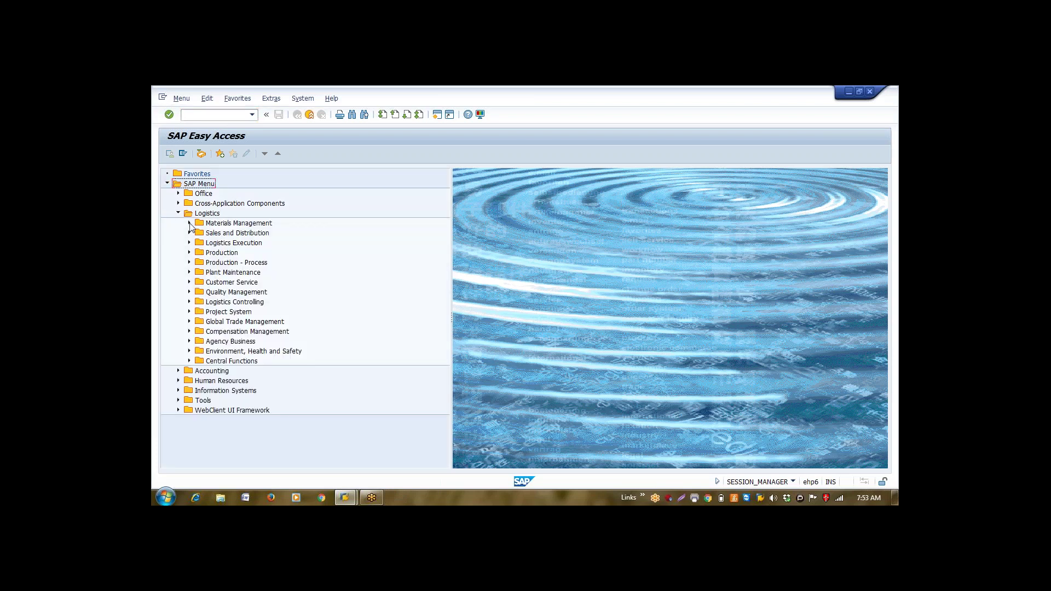
pyautogui.click(189, 223)
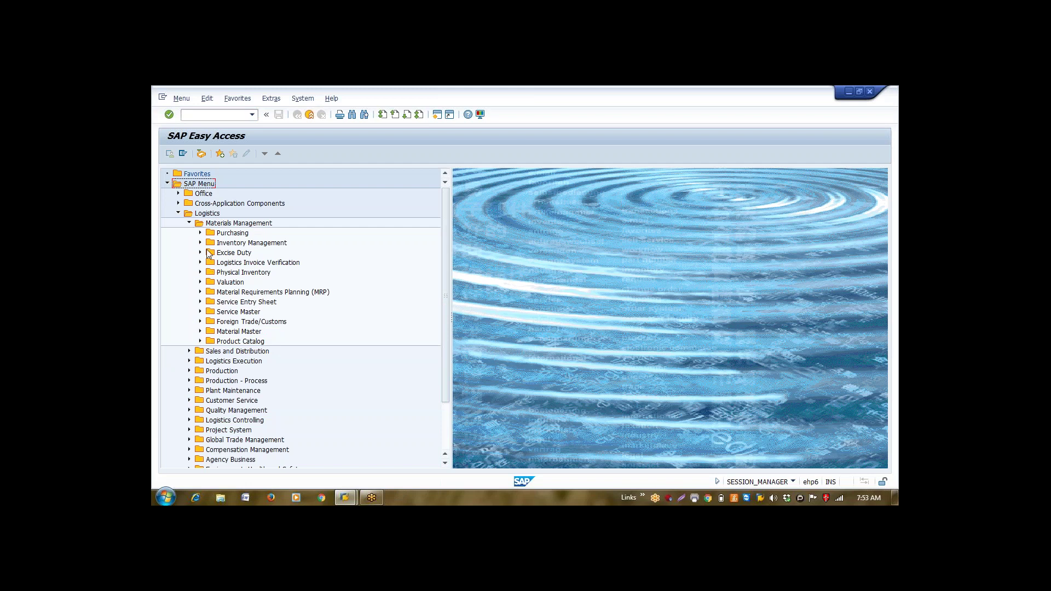
pyautogui.click(200, 233)
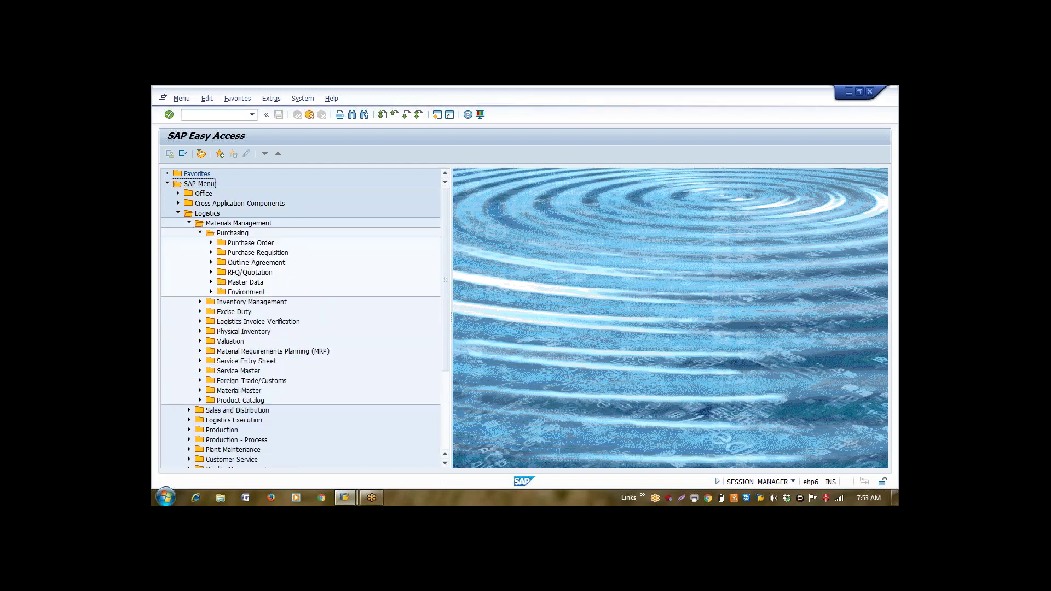
pyautogui.click(211, 282)
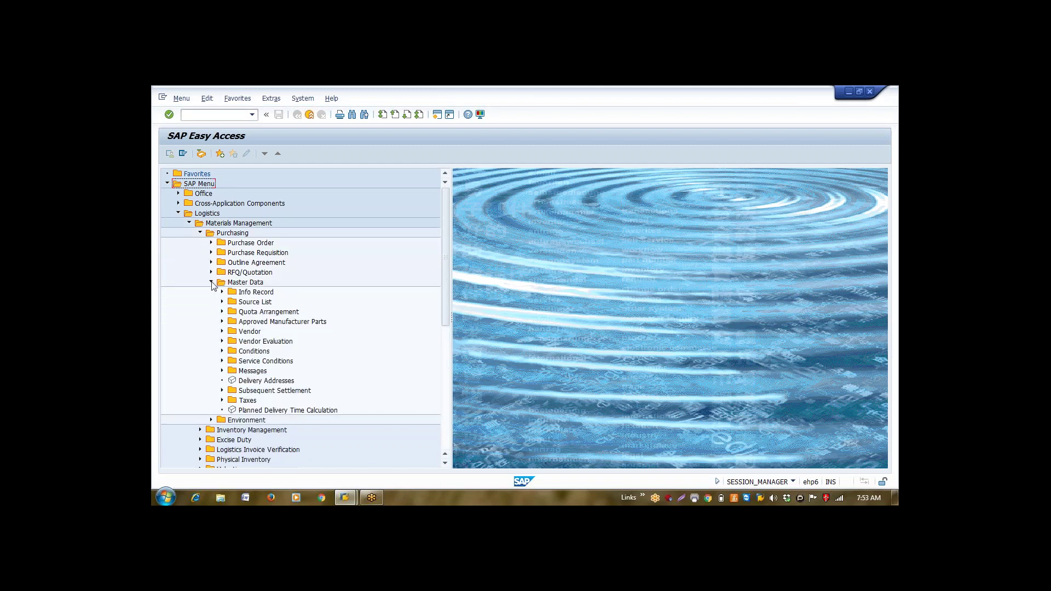
pyautogui.click(223, 293)
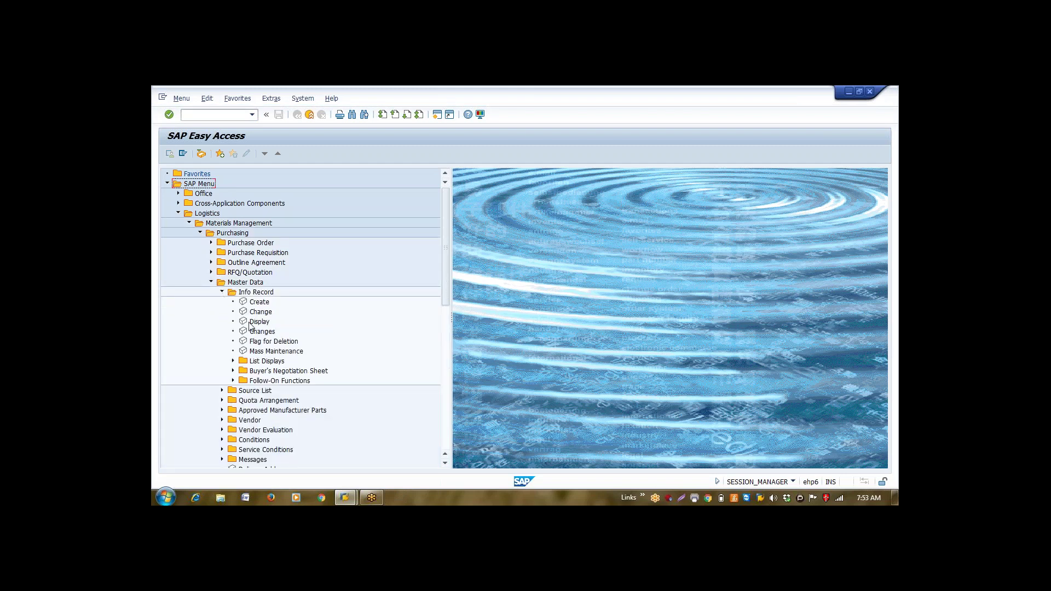
pyautogui.doubleClick(260, 311)
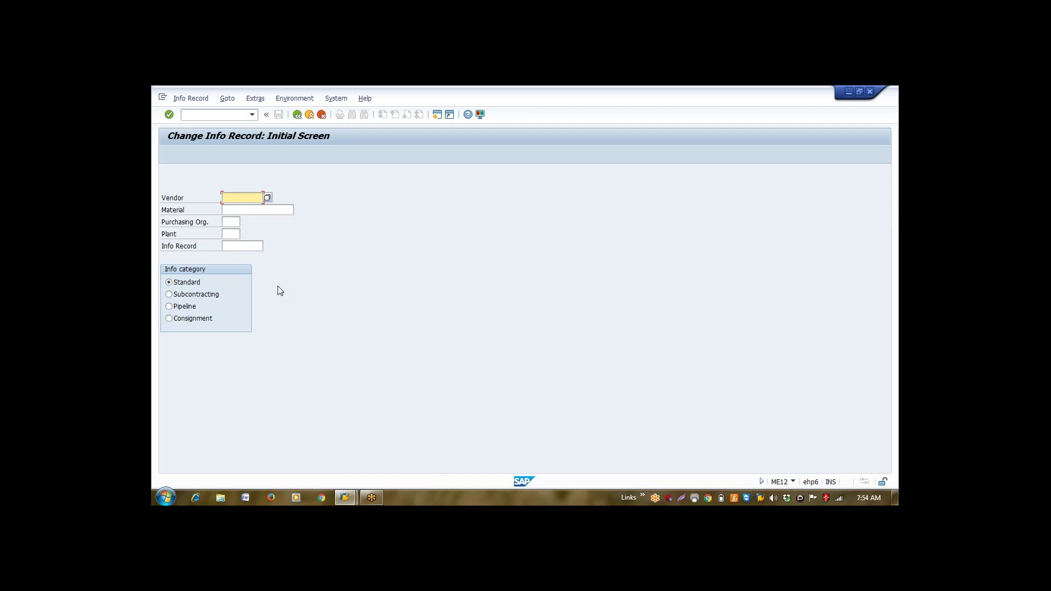
# Enter the vendor, material 8032, purchasing org 7200 and plant 7200, choose Consignment, and continue.
pyautogui.write('VDS0001')
pyautogui.press('Tab')
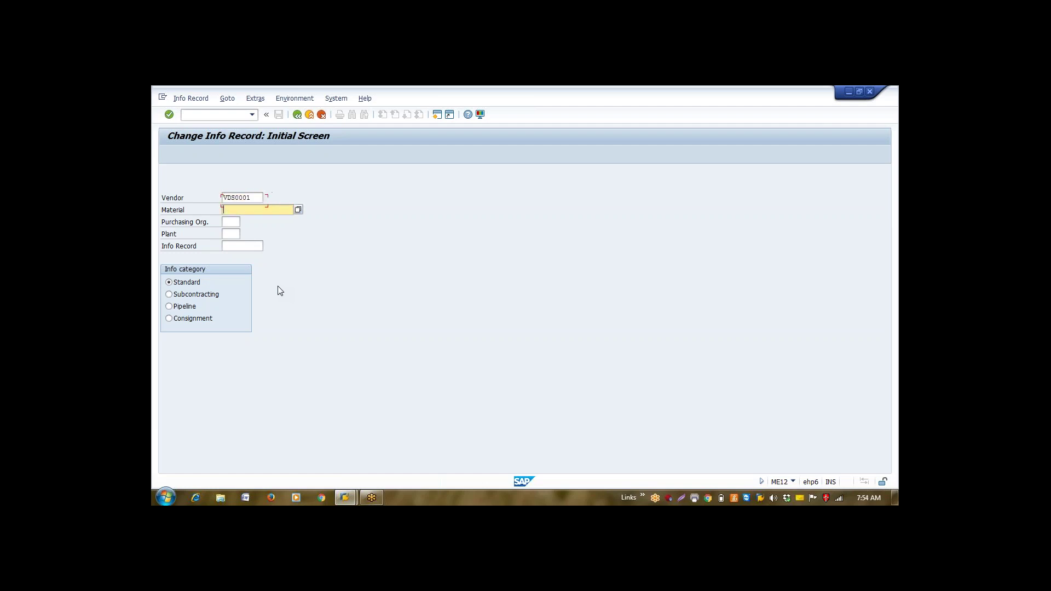
pyautogui.write('8032')
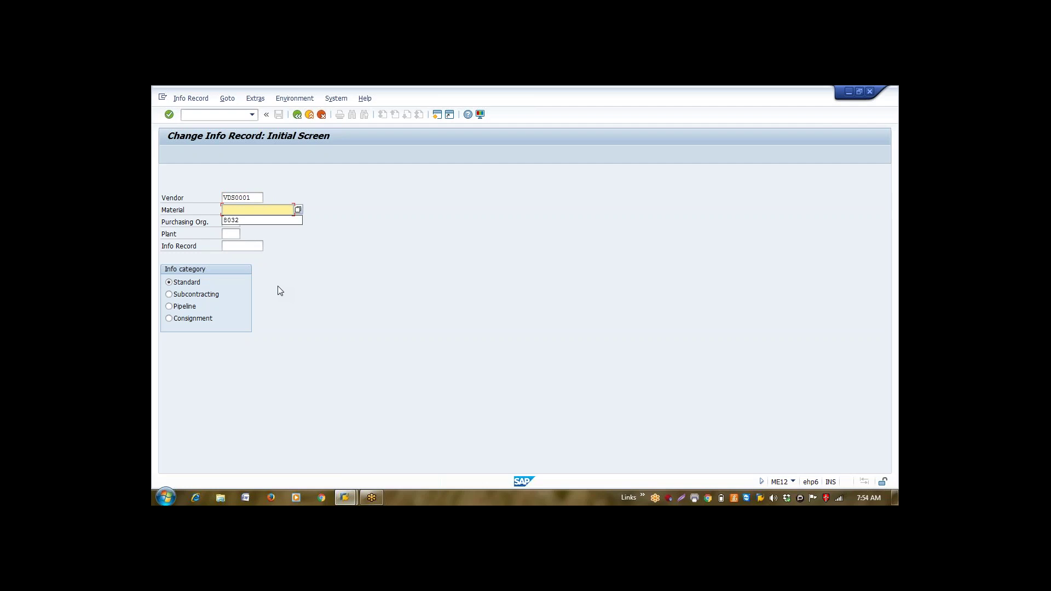
pyautogui.press('Tab')
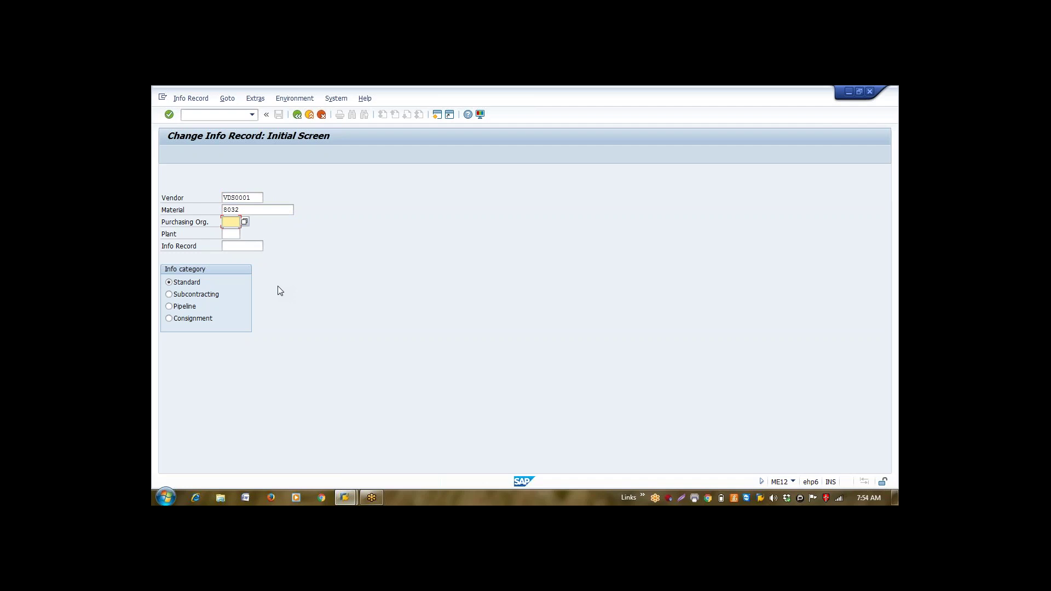
pyautogui.write('7200')
pyautogui.press('Tab')
pyautogui.write('7200')
pyautogui.click(197, 322)
pyautogui.press('Return')
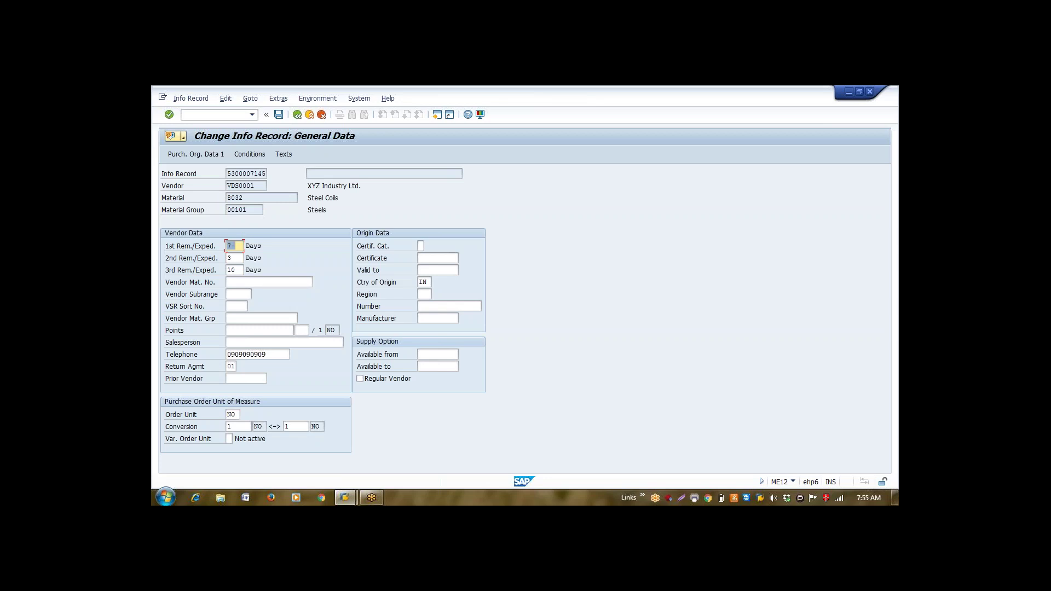
# Page through Purch. Org. Data 1, noting net price 10,00, to Purch. Org. Data 2.
pyautogui.press('Return')
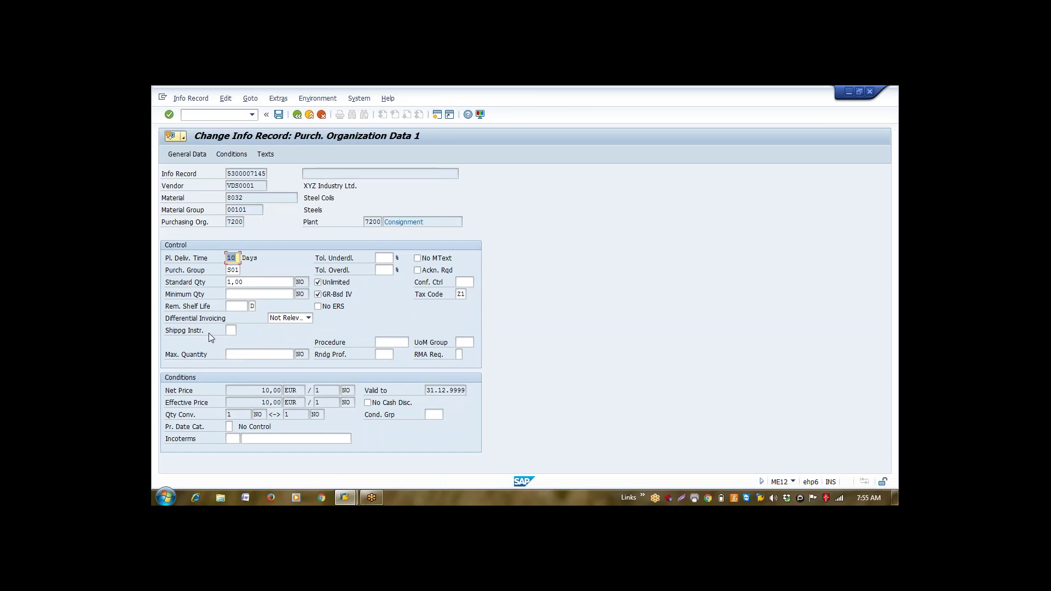
pyautogui.moveTo(258, 391); pyautogui.dragTo(285, 393)
pyautogui.press('Return')
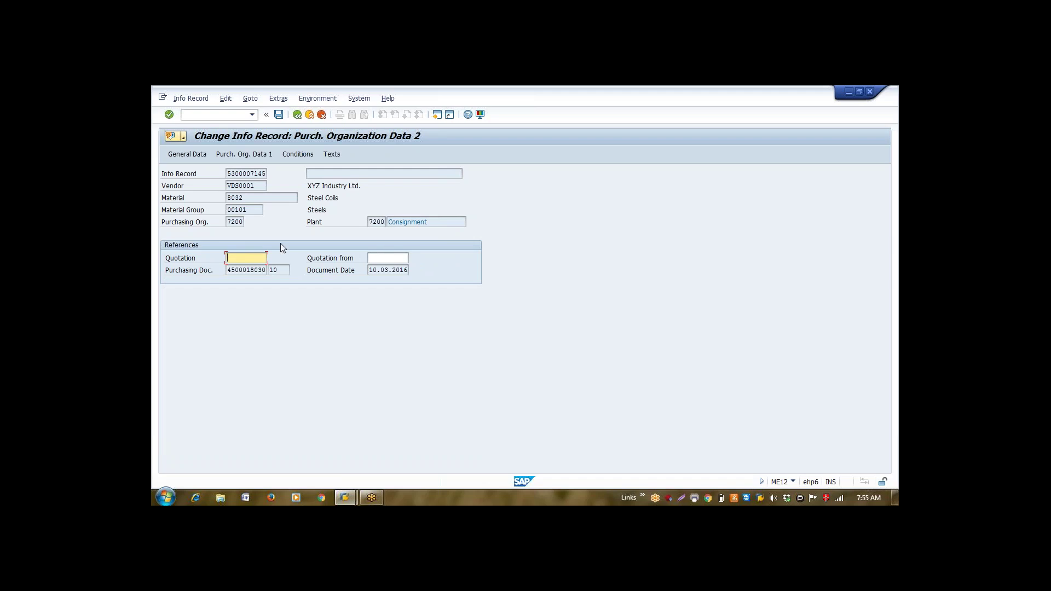
# Open the info record's Conditions and select the 01.01.2010–31.12.9999 validity period.
pyautogui.click(297, 154)
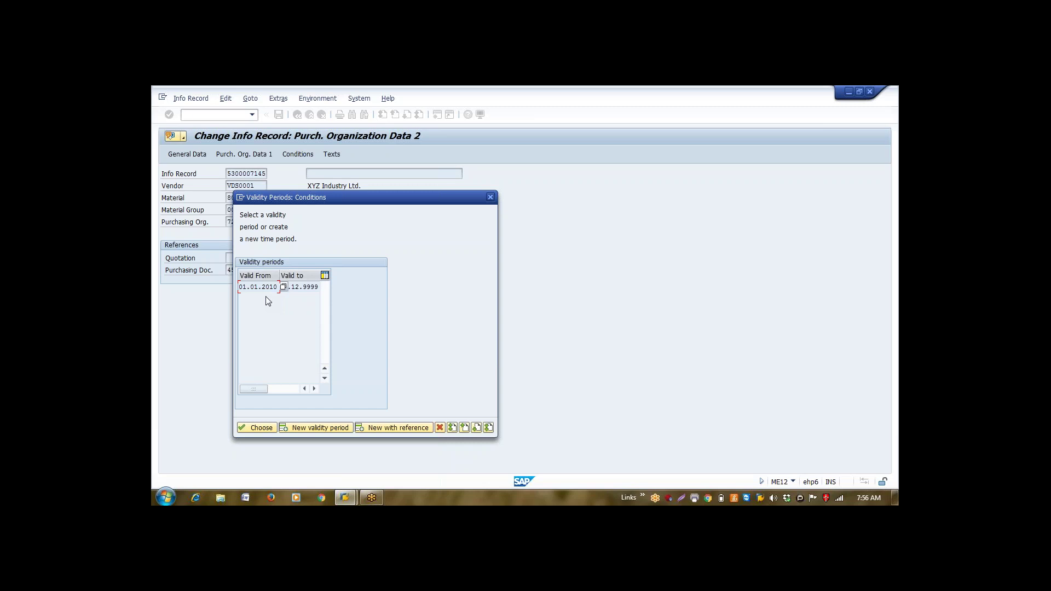
pyautogui.doubleClick(270, 286)
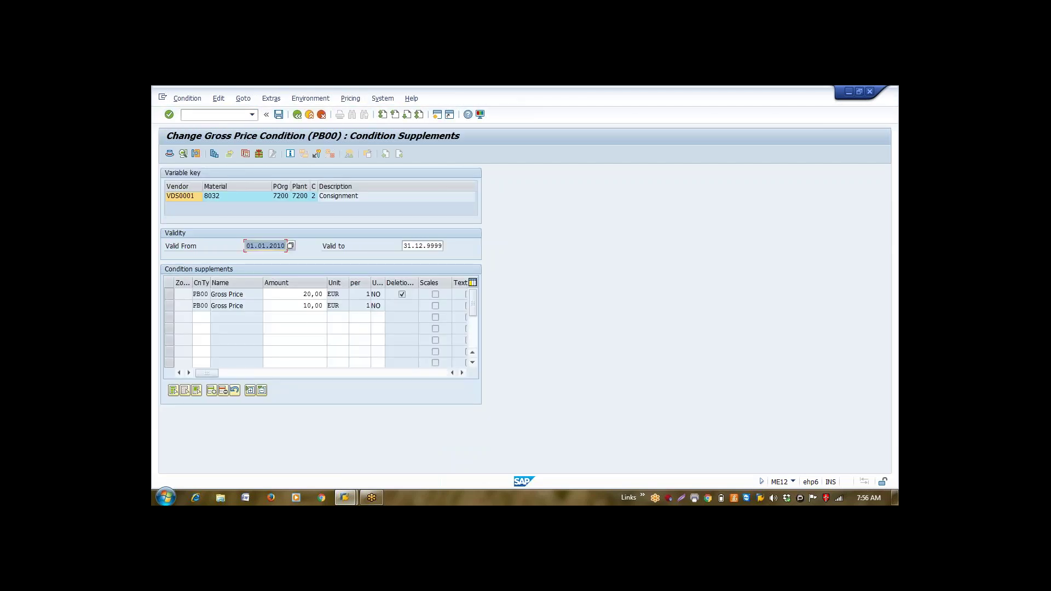
# Check the PB00 gross price amounts 20,00 and 10,00, then save without changes.
pyautogui.click(304, 294)
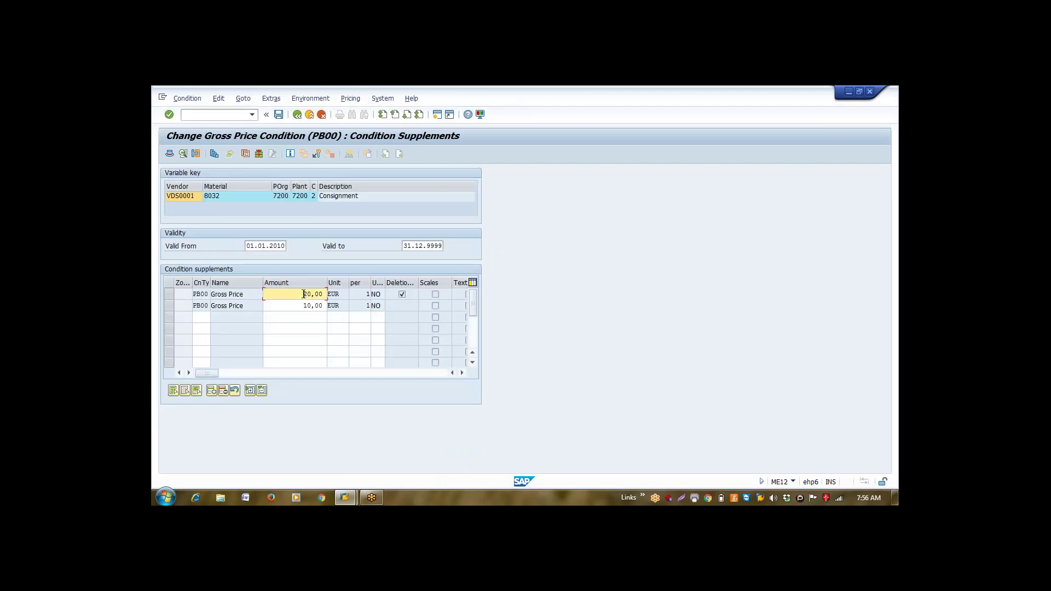
pyautogui.press('Down')
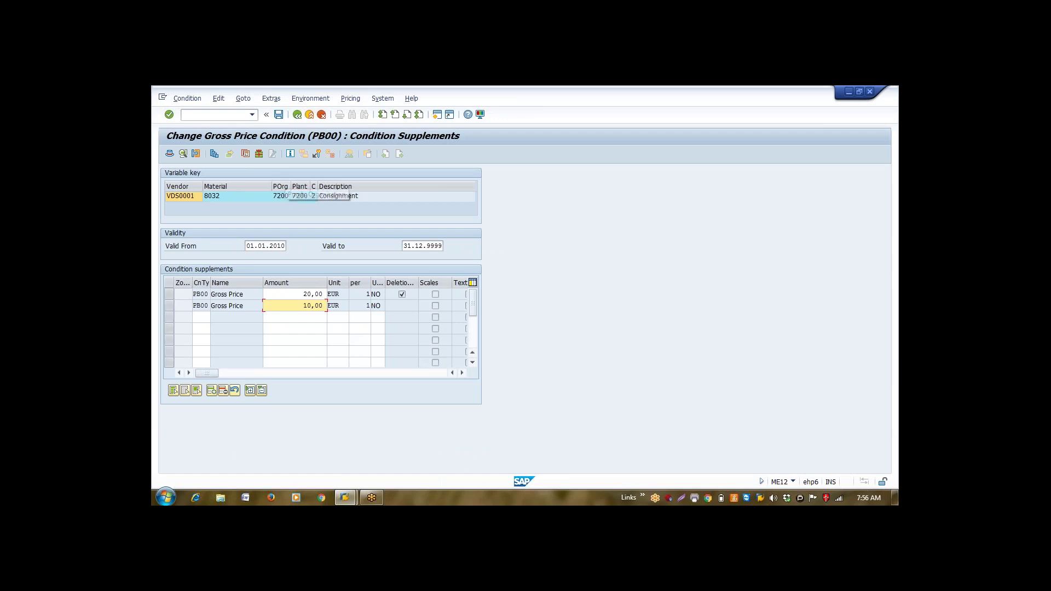
pyautogui.click(279, 114)
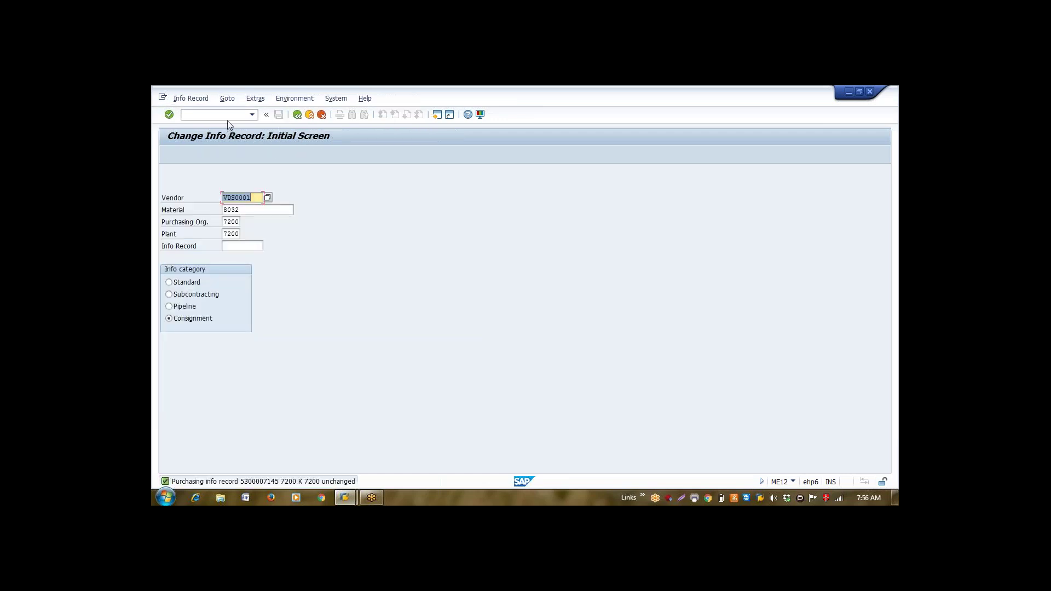
# Return to SAP Easy Access and launch Create Purchase Order with the me21 command.
pyautogui.click(298, 115)
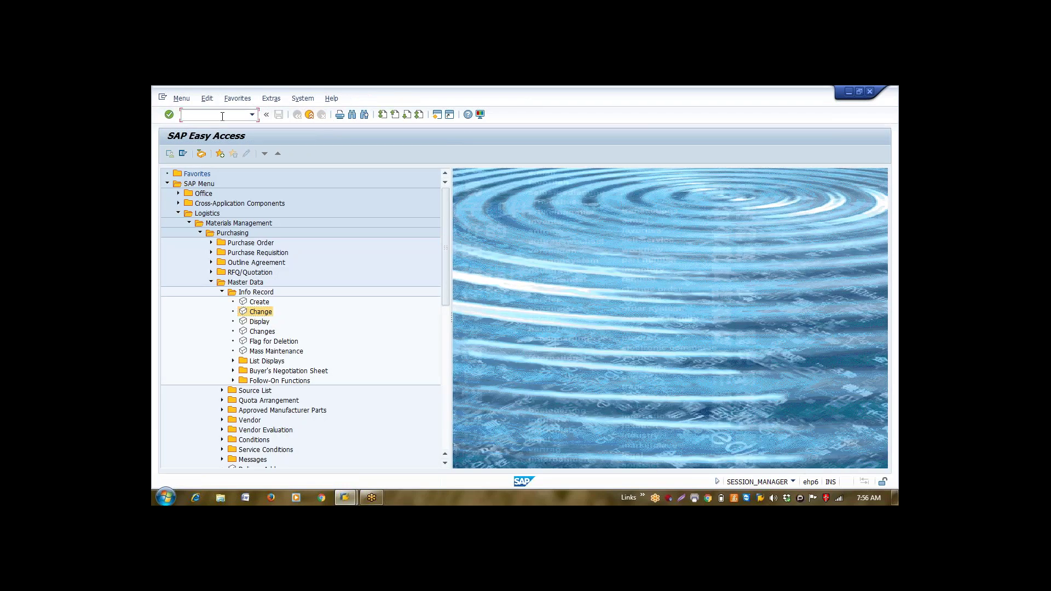
pyautogui.write('me21n')
pyautogui.press('Return')
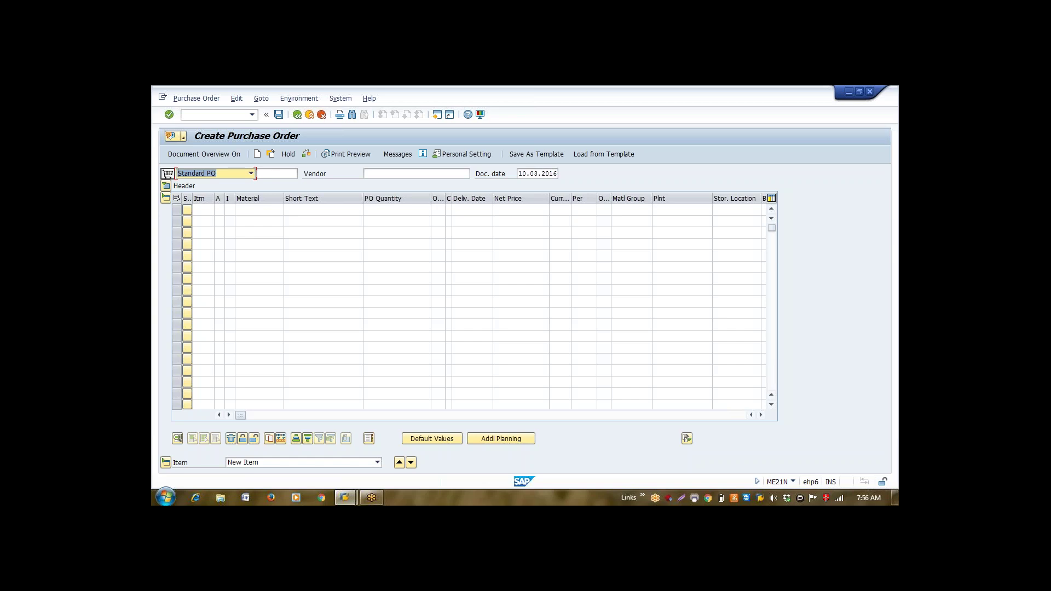
# Set the first PO item's category to K (Consignment) from the value list.
pyautogui.click(402, 179)
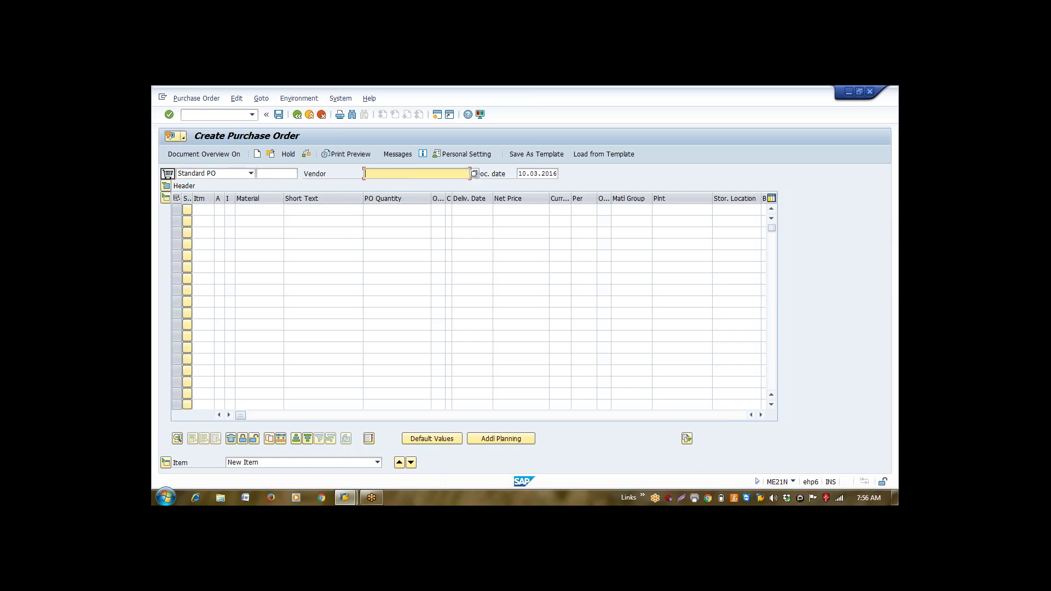
pyautogui.click(230, 210)
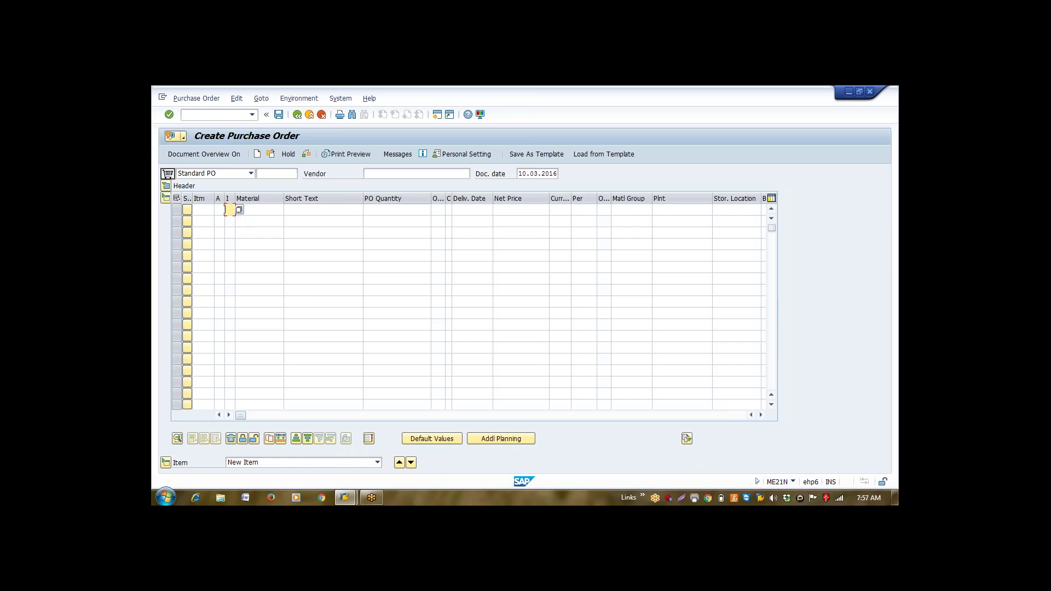
pyautogui.click(239, 210)
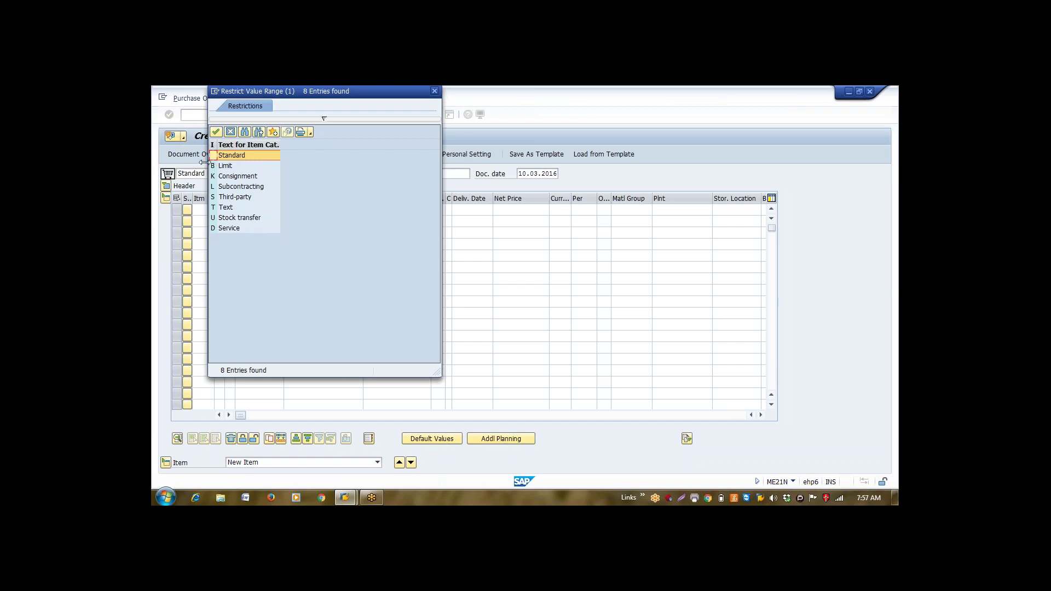
pyautogui.doubleClick(249, 179)
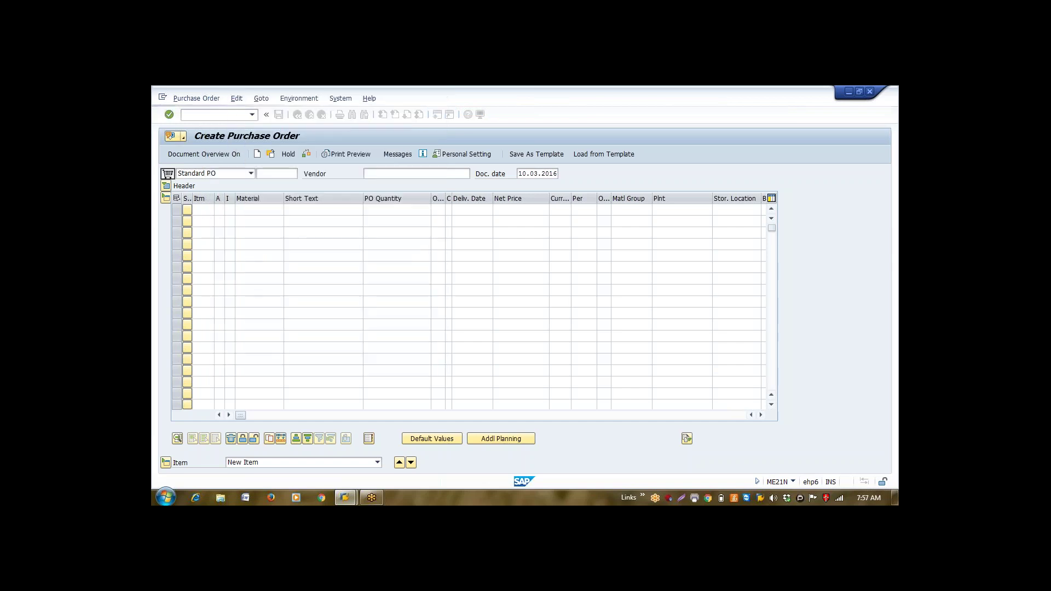
# Fill item 10 with material 8032, quantity 10, plant 7200 and storage location rm01.
pyautogui.click(266, 213)
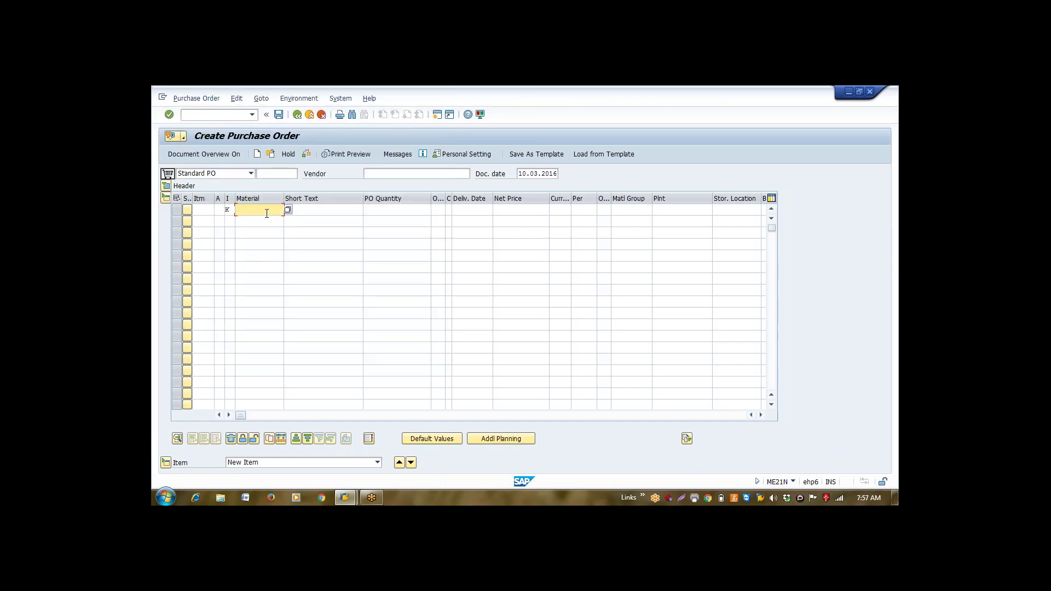
pyautogui.write('8032')
pyautogui.click(383, 211)
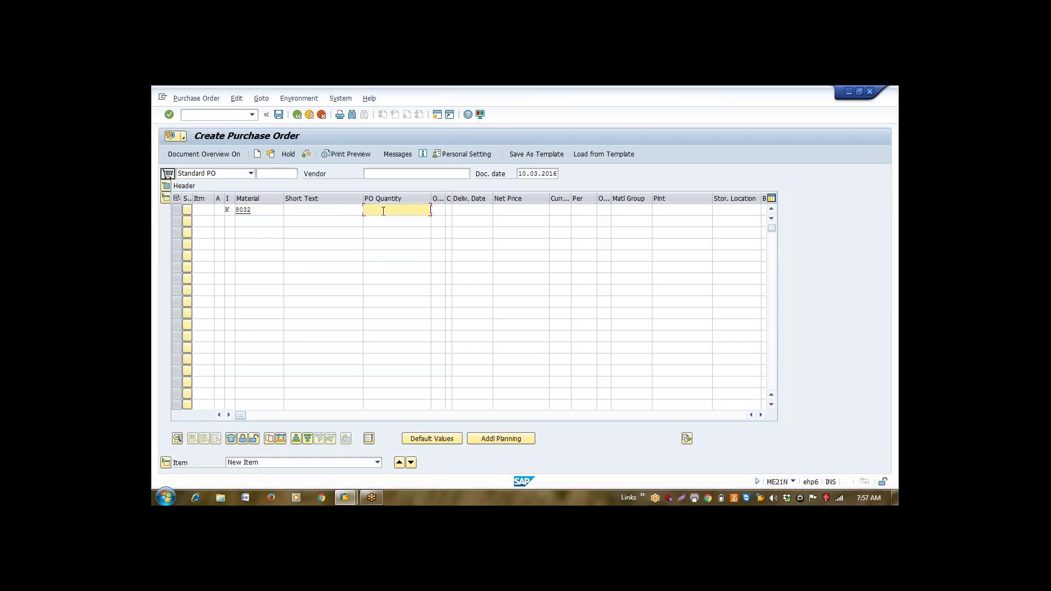
pyautogui.write('10')
pyautogui.press('Tab')
pyautogui.press('Tab')
pyautogui.press('Tab')
pyautogui.press('Tab')
pyautogui.press('Tab')
pyautogui.press('Tab')
pyautogui.press('Tab')
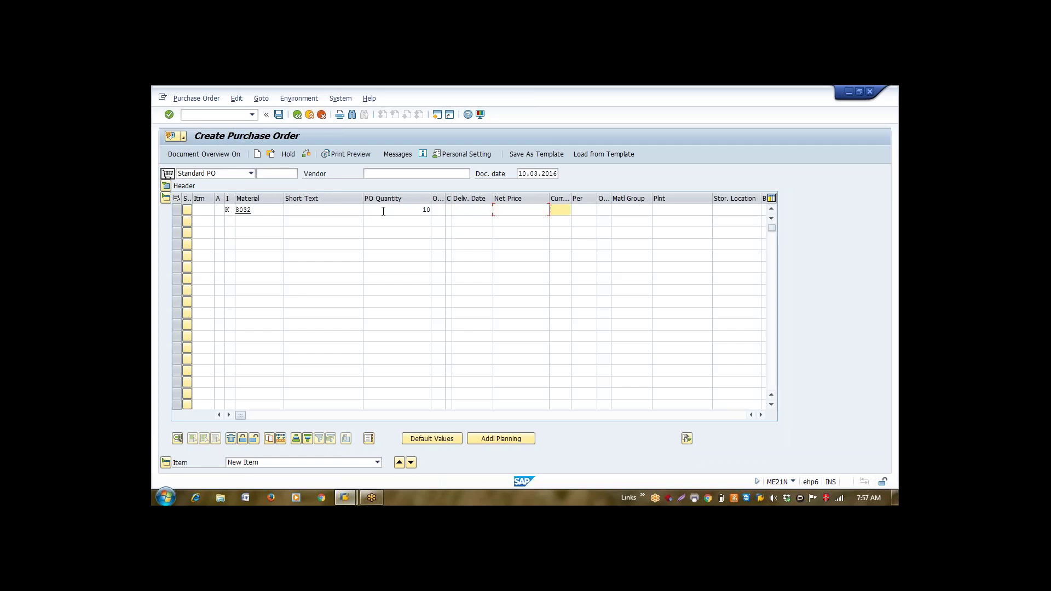
pyautogui.press('Tab')
pyautogui.press('Tab')
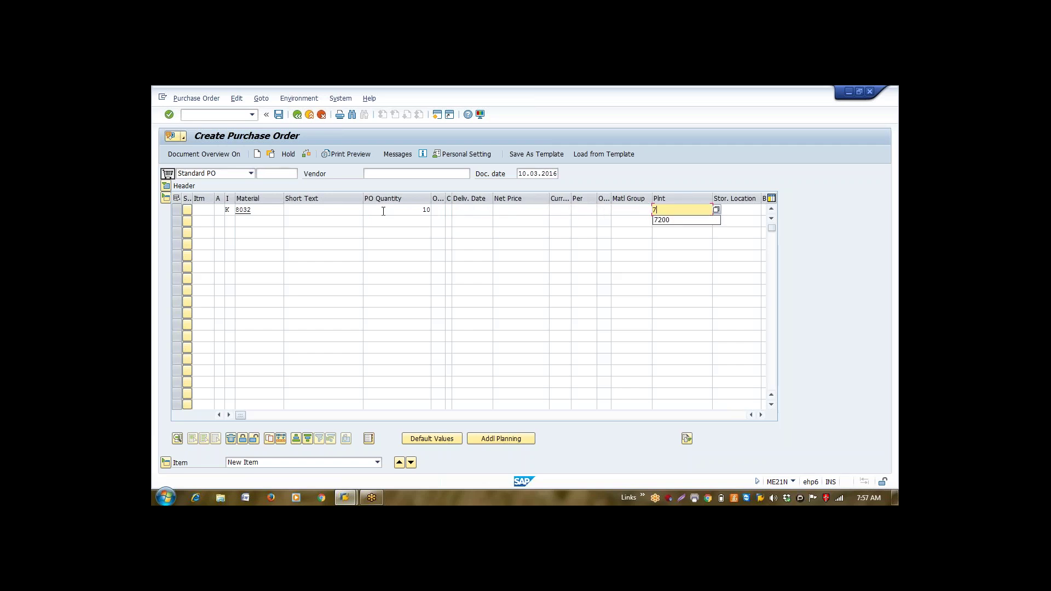
pyautogui.write('7200')
pyautogui.press('Tab')
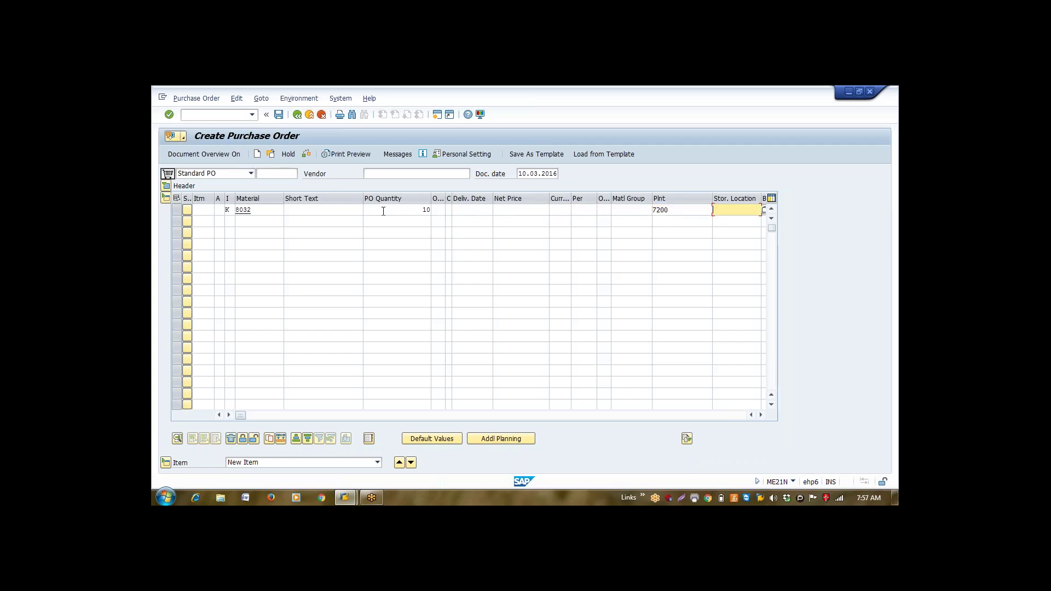
pyautogui.write('sp01')
pyautogui.press('BackSpace')
pyautogui.press('BackSpace')
pyautogui.press('BackSpace')
pyautogui.press('BackSpace')
pyautogui.write('rm01')
pyautogui.press('Return')
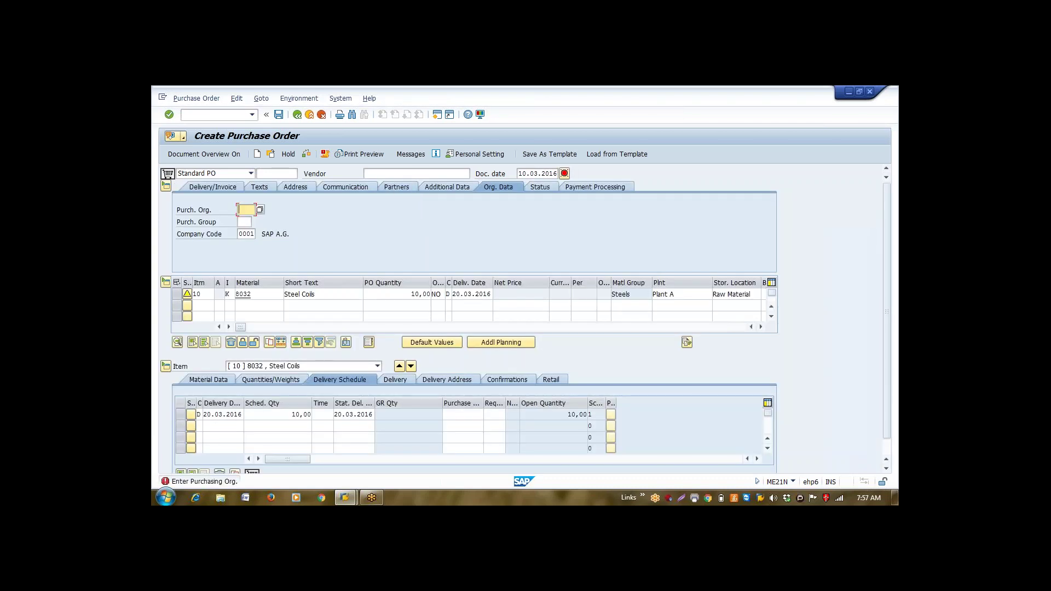
# Enter purchasing org 7200 and purchasing group s01, and pick the previously used vendor.
pyautogui.write('7200')
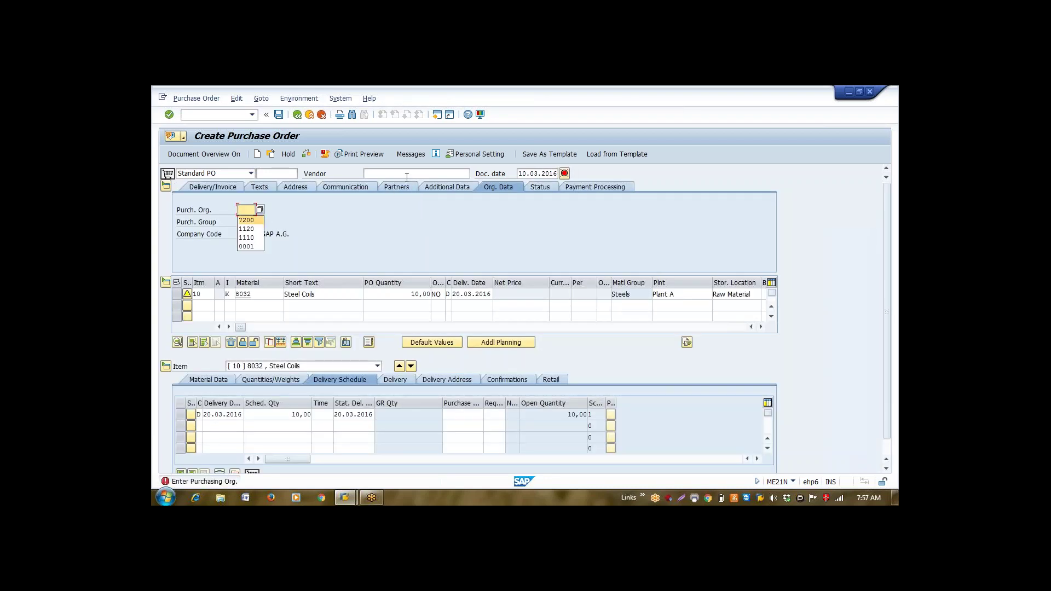
pyautogui.press('Tab')
pyautogui.write('s01')
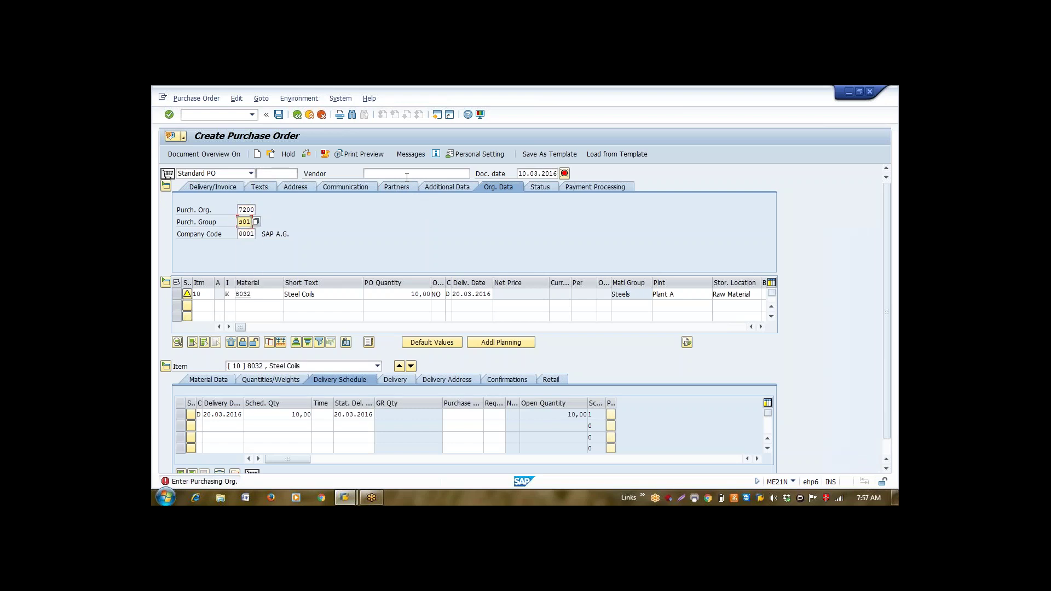
pyautogui.click(407, 174)
pyautogui.press('Down')
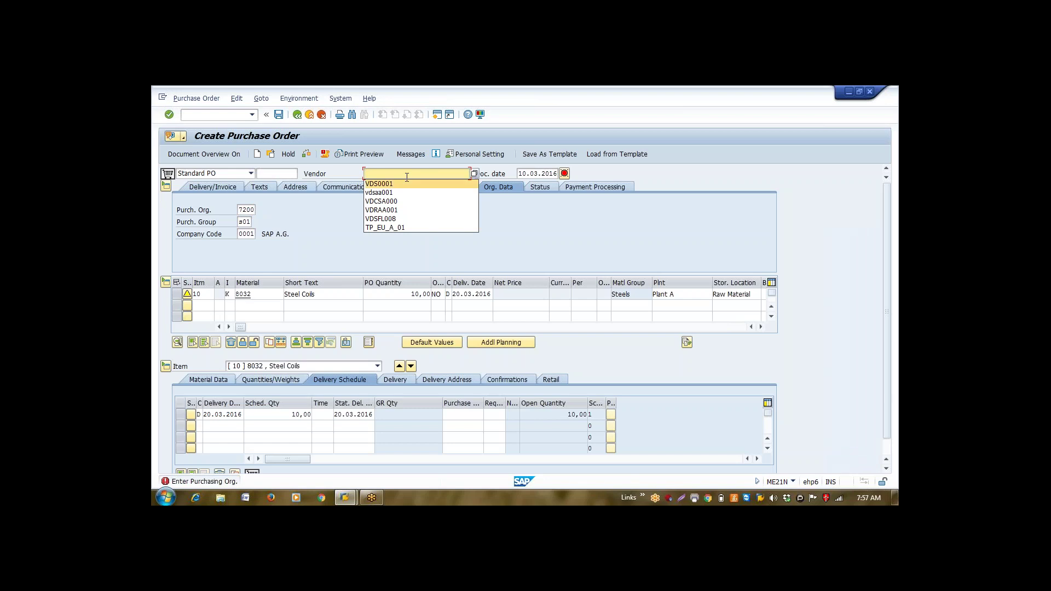
pyautogui.press('Return')
pyautogui.press('Return')
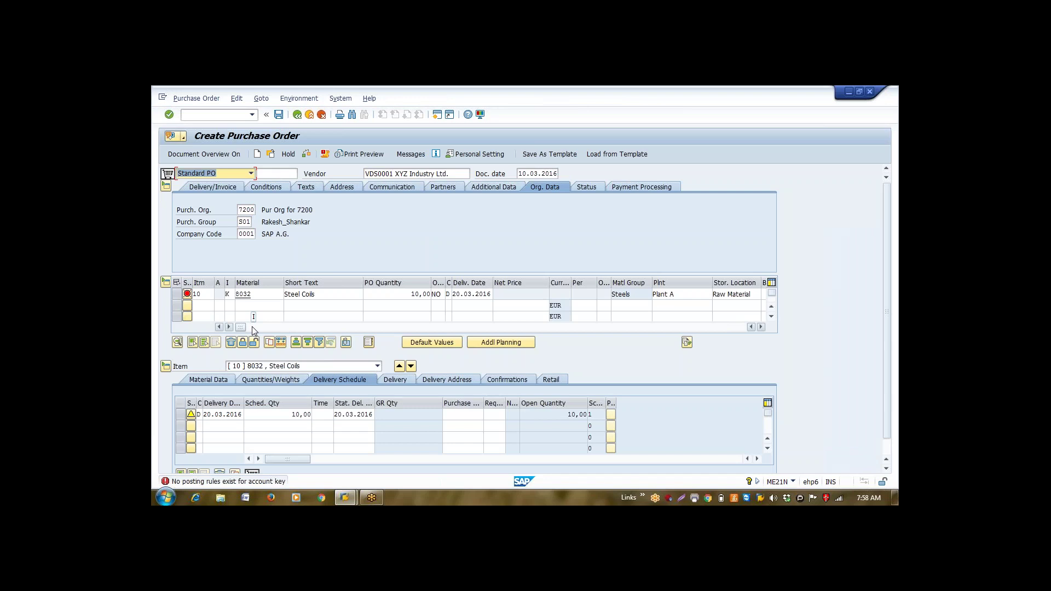
# Review the item's Material Data, Quantities/Weights and Delivery tabs, and change storage location to sp01.
pyautogui.click(213, 379)
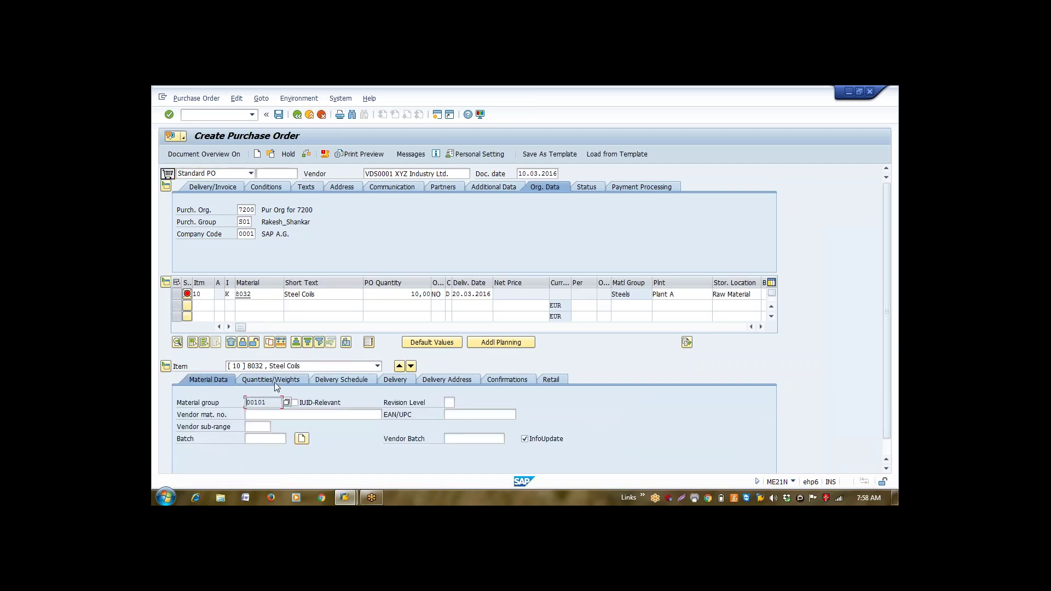
pyautogui.click(274, 380)
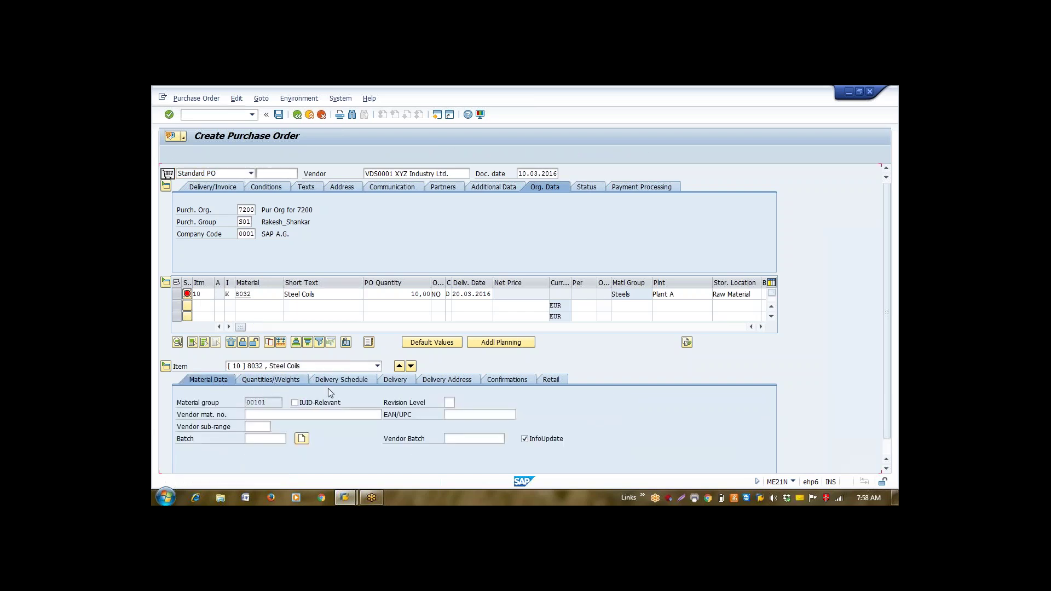
pyautogui.click(409, 381)
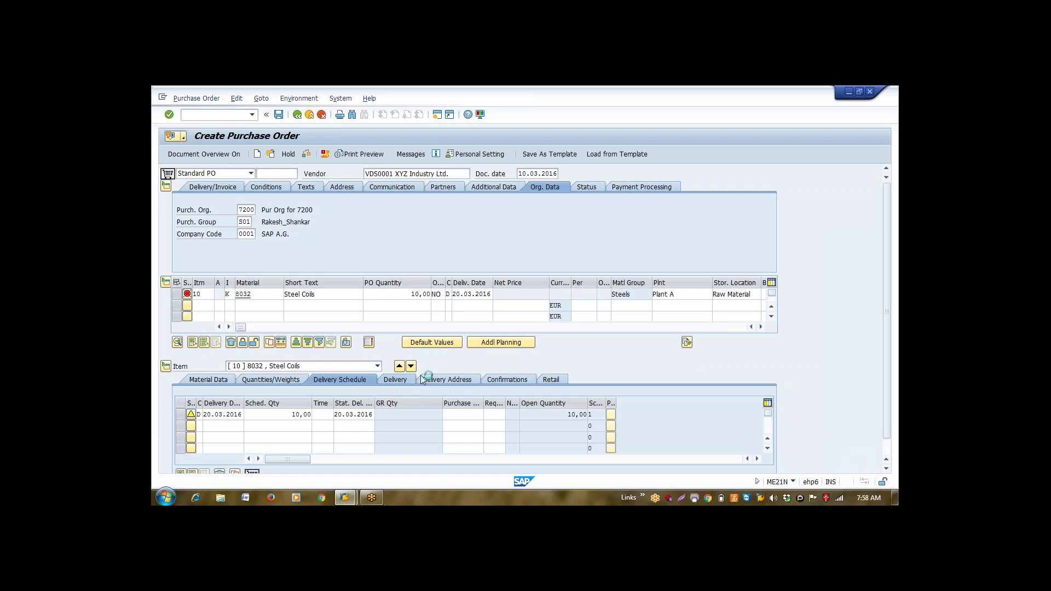
pyautogui.click(719, 210)
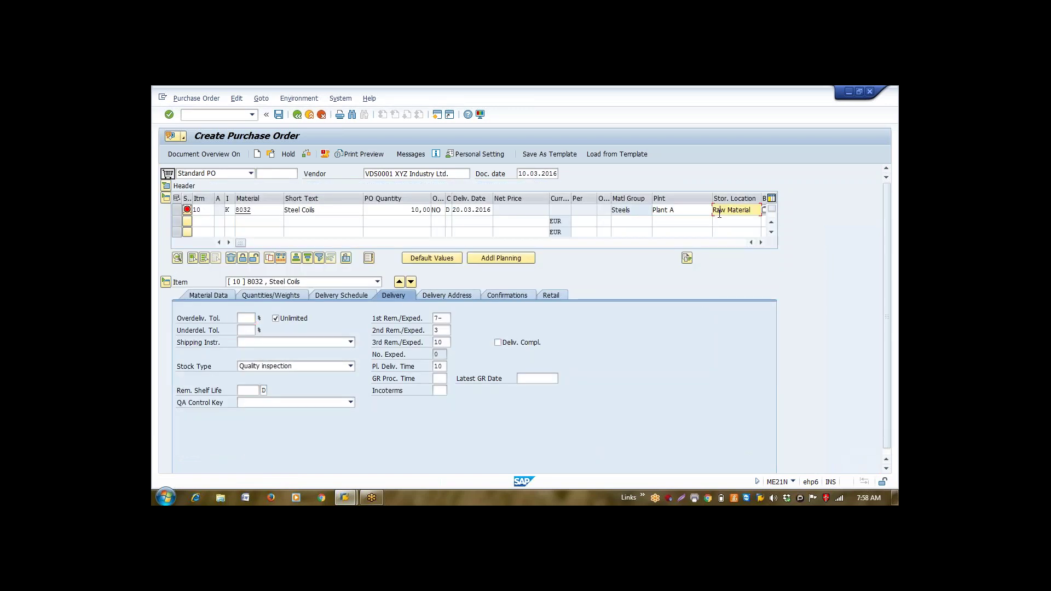
pyautogui.hotkey('ctrl', 'a')
pyautogui.press('BackSpace')
pyautogui.write('sp0')
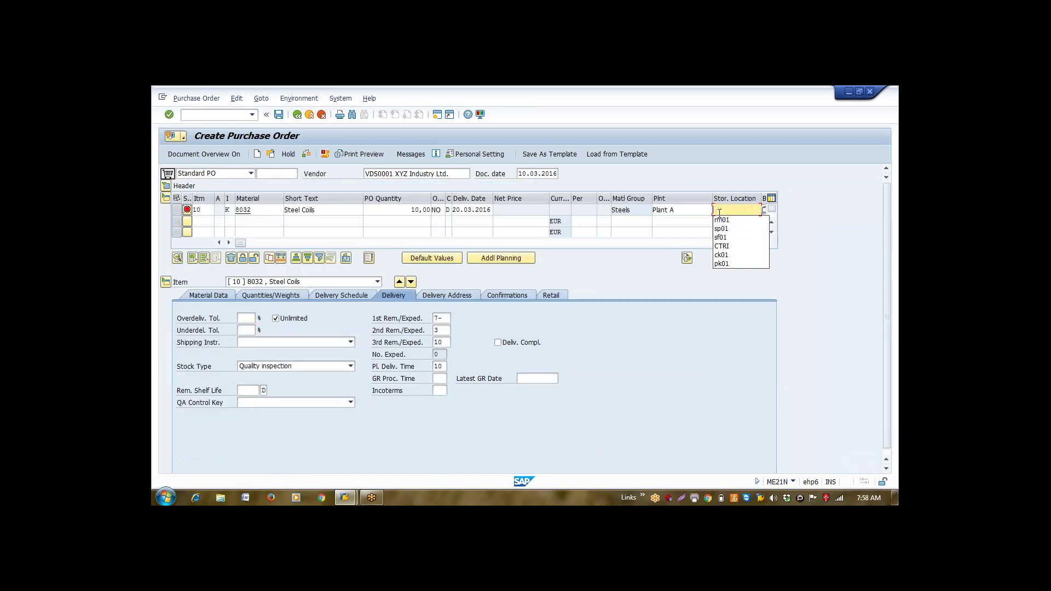
pyautogui.write('1')
pyautogui.press('Return')
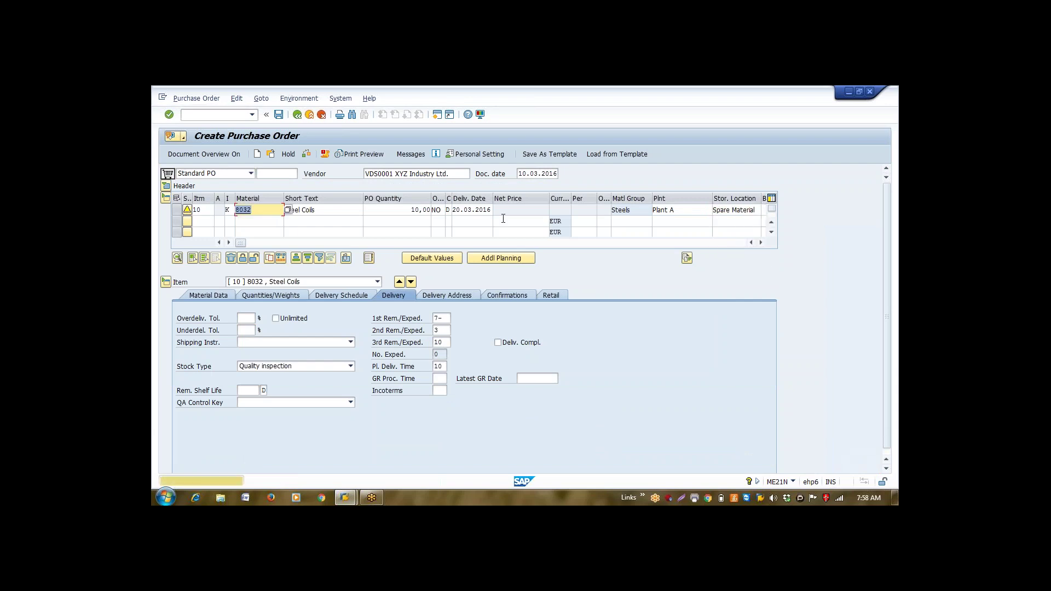
# Check the purchase order, view its organisational header data, and save it.
pyautogui.click(308, 154)
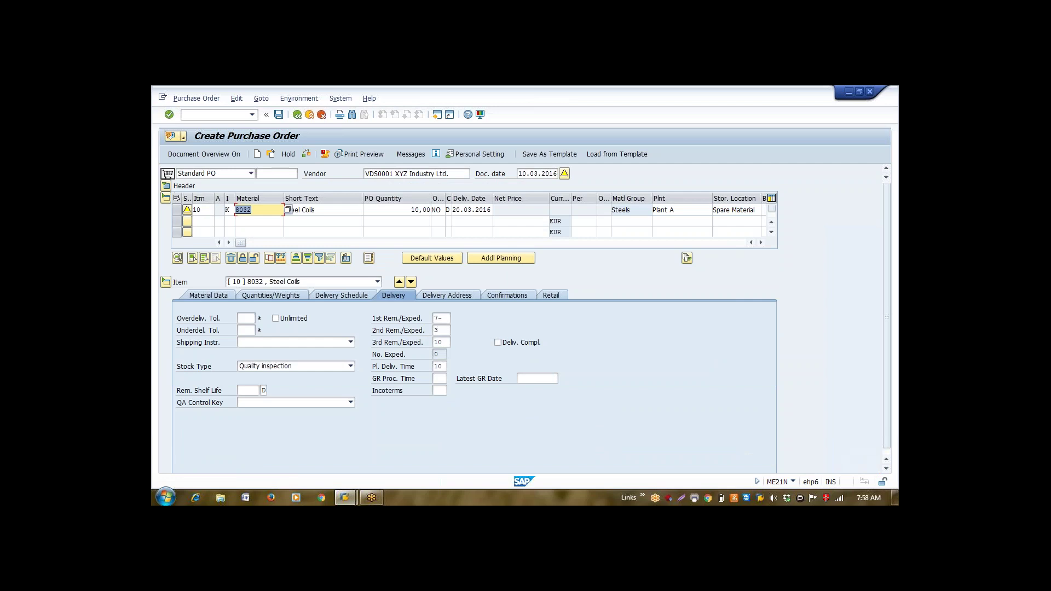
pyautogui.click(186, 186)
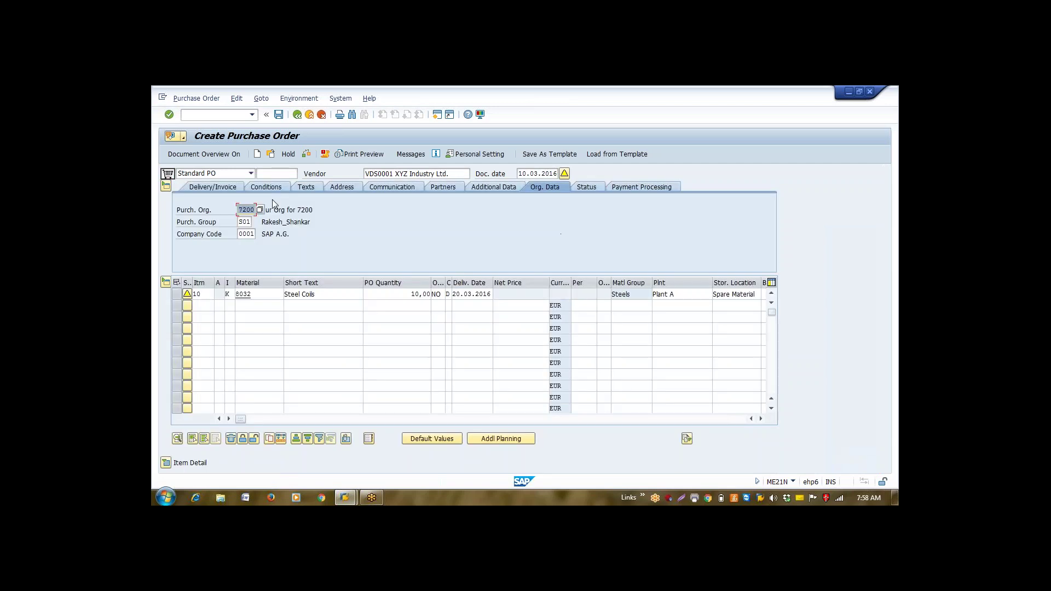
pyautogui.click(278, 114)
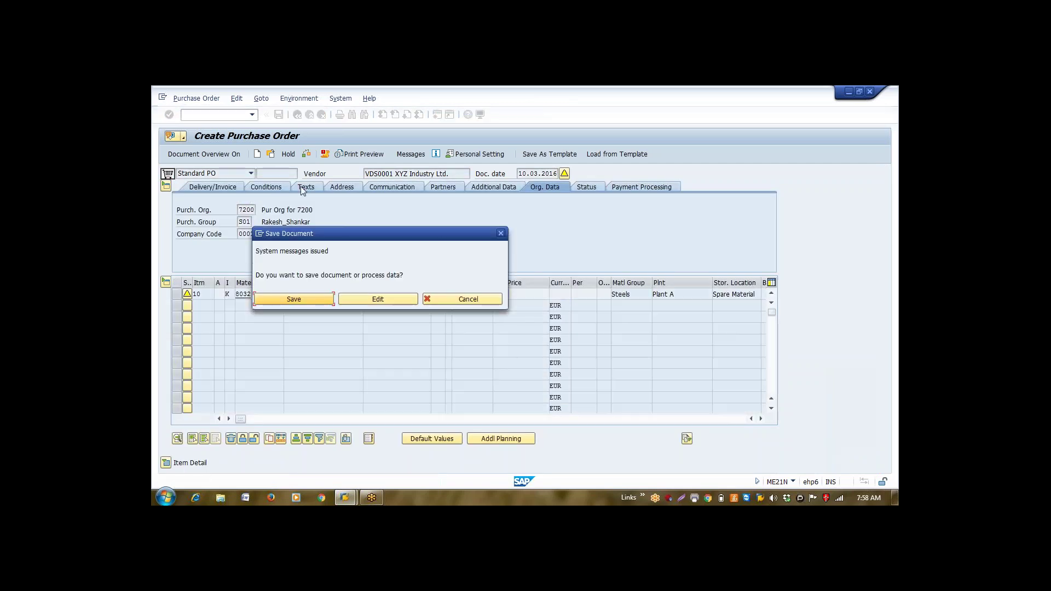
# Confirm saving the purchase order despite warnings, dismiss Other Document, and exit creation.
pyautogui.click(307, 303)
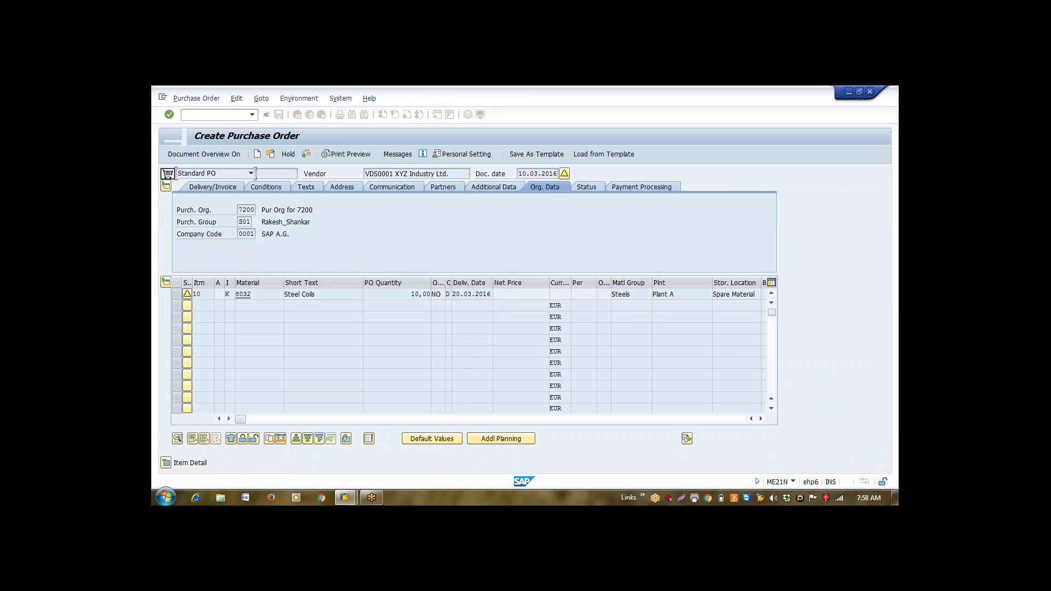
pyautogui.click(271, 154)
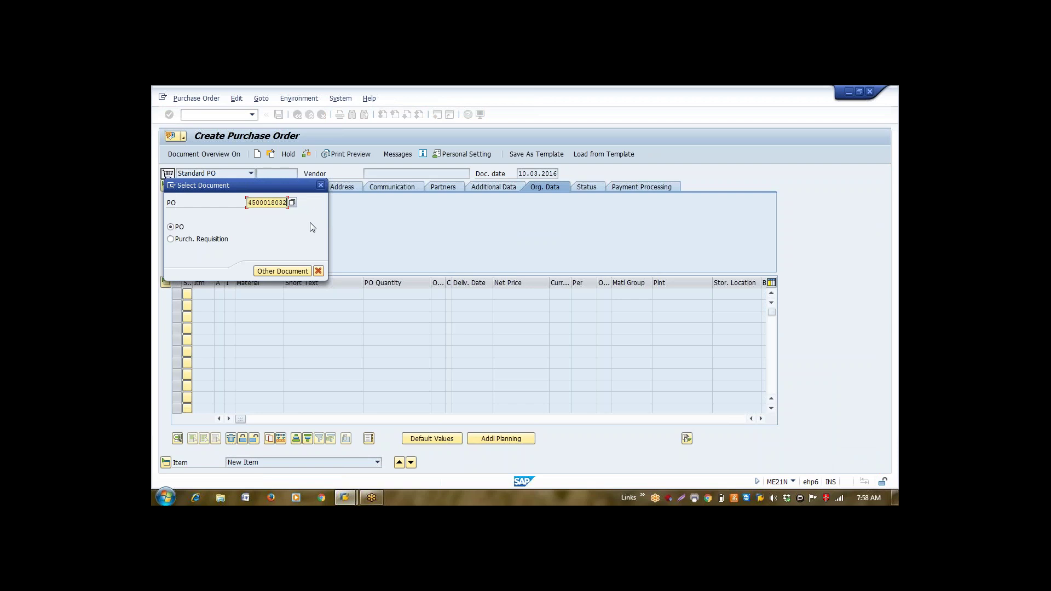
pyautogui.press('Escape')
pyautogui.press('F3')
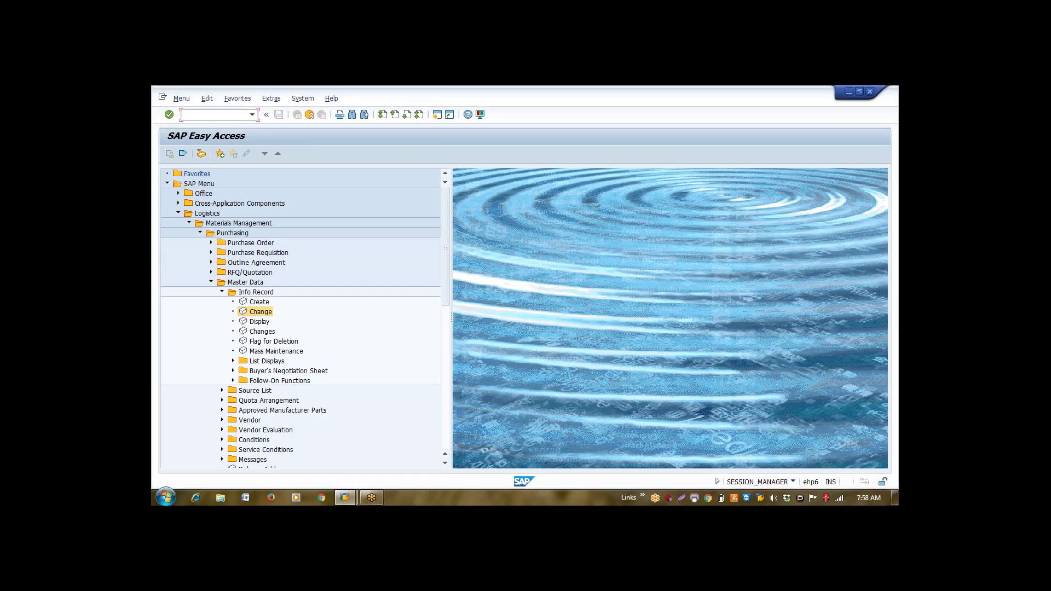
# Run ME23N to display the newly saved purchase order.
pyautogui.write('me23n')
pyautogui.press('Return')
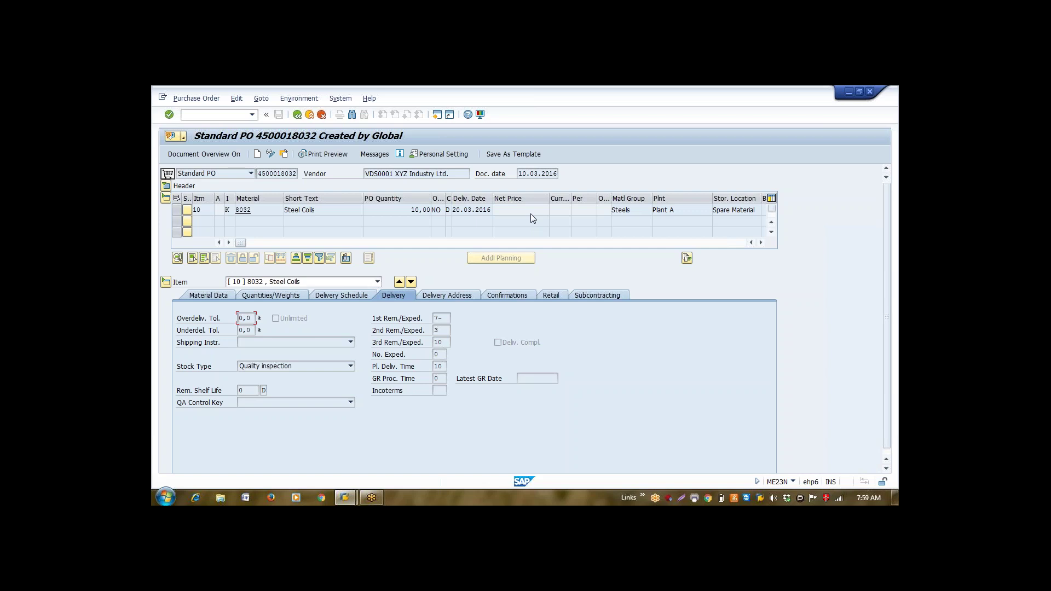
pyautogui.click(240, 116)
# Open the goods receipt (MIGO) and load the saved purchase order.
pyautogui.write('nme2')
pyautogui.press('Return')
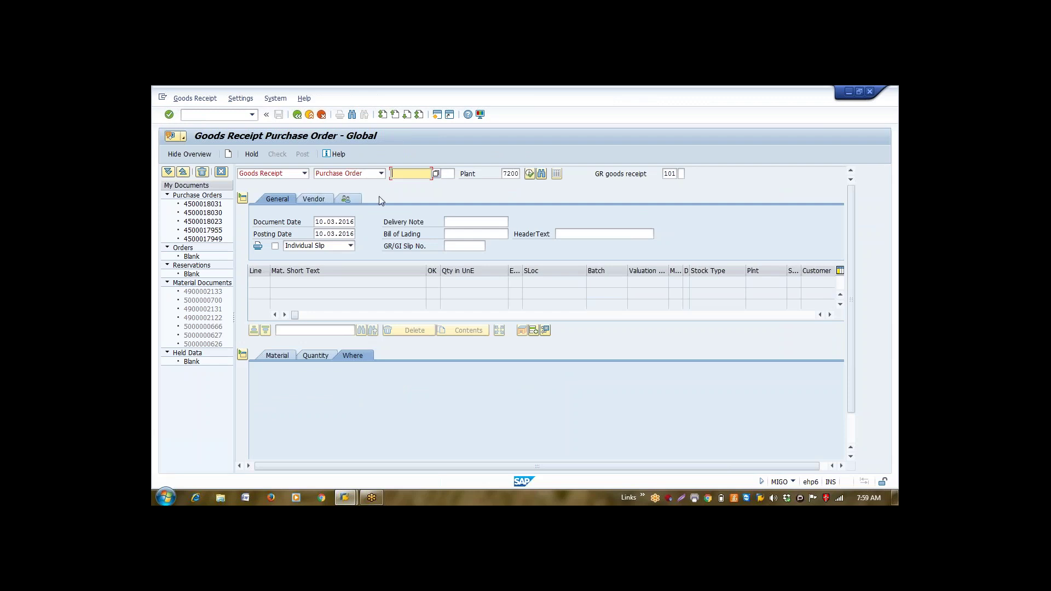
pyautogui.hotkey('ctrl', 'v')
pyautogui.press('Return')
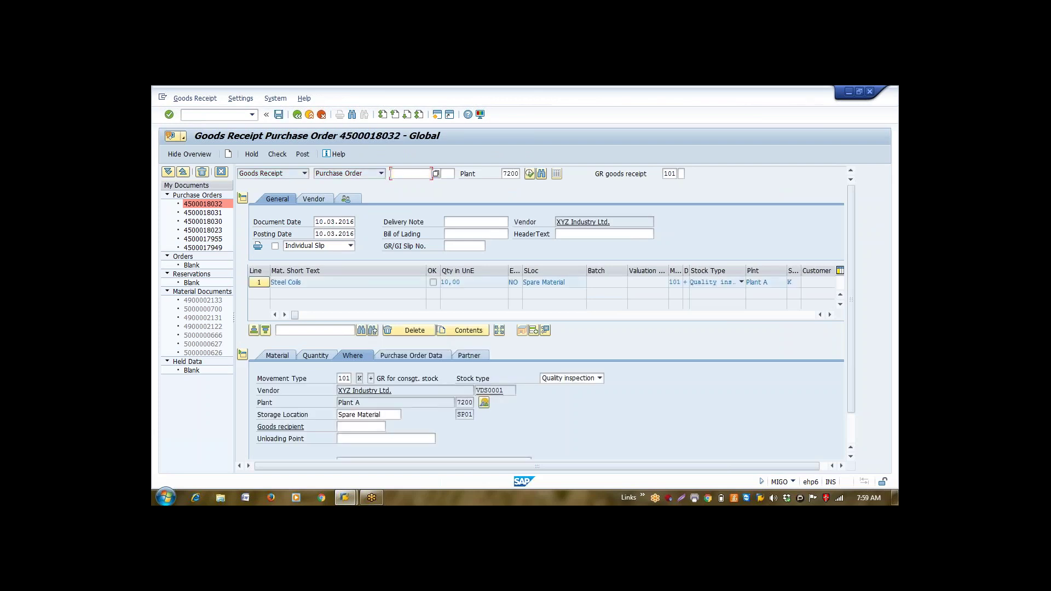
# Set both document date and posting date to 01.02.2013.
pyautogui.press('BackSpace')
pyautogui.press('BackSpace')
pyautogui.press('BackSpace')
pyautogui.press('BackSpace')
pyautogui.press('BackSpace')
pyautogui.press('BackSpace')
pyautogui.press('BackSpace')
pyautogui.press('BackSpace')
pyautogui.press('BackSpace')
pyautogui.press('BackSpace')
pyautogui.press('Down')
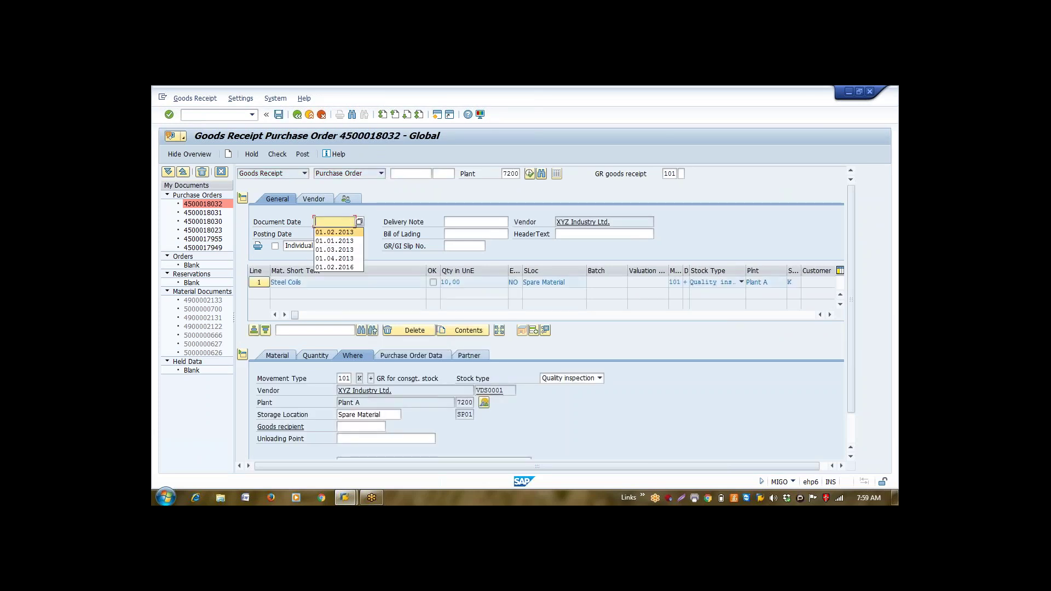
pyautogui.press('Tab')
pyautogui.press('BackSpace')
pyautogui.press('BackSpace')
pyautogui.press('BackSpace')
pyautogui.press('BackSpace')
pyautogui.press('BackSpace')
pyautogui.press('BackSpace')
pyautogui.press('BackSpace')
pyautogui.press('BackSpace')
pyautogui.press('BackSpace')
pyautogui.press('BackSpace')
pyautogui.press('Down')
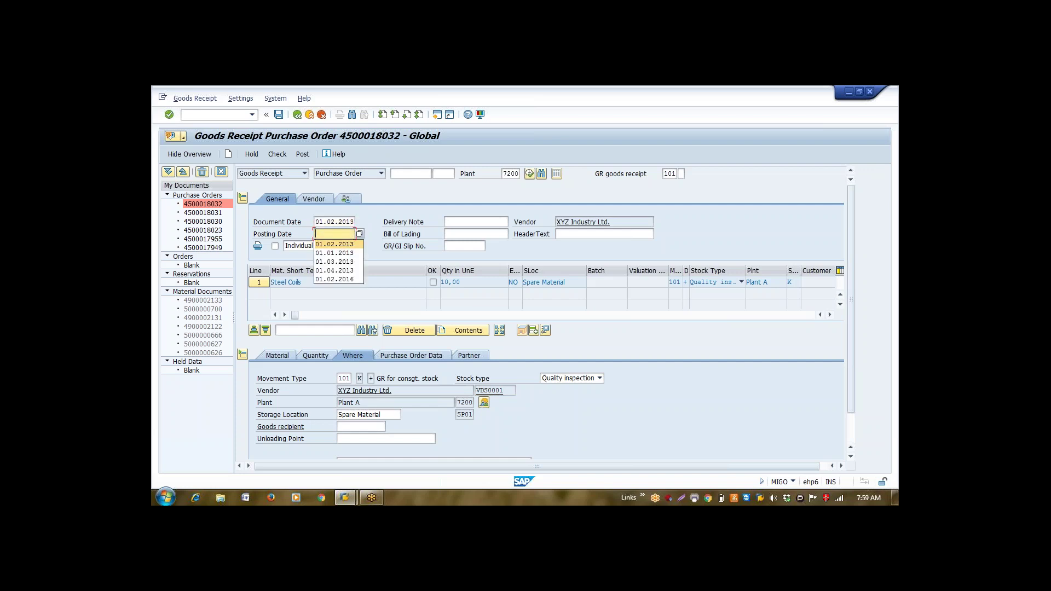
pyautogui.press('Return')
pyautogui.press('Return')
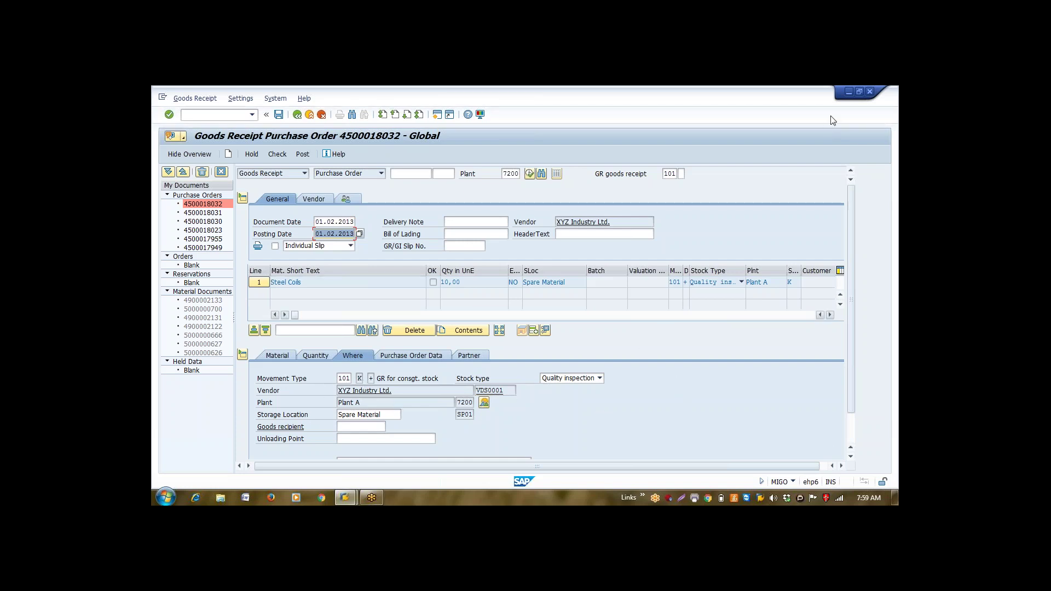
# Mark the Steel Coils item OK, with movement type 101.
pyautogui.click(852, 437)
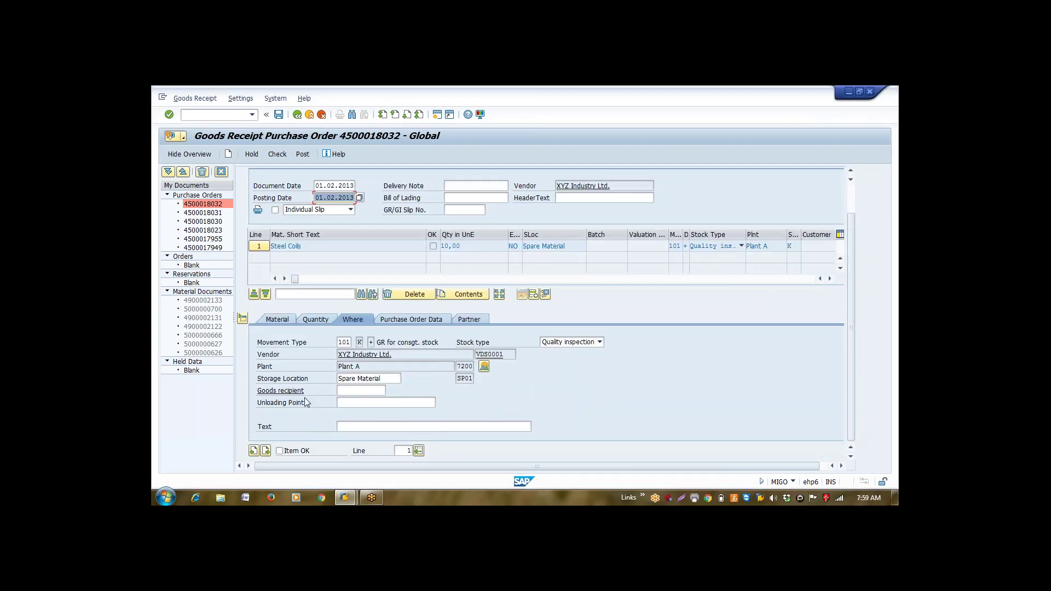
pyautogui.click(304, 450)
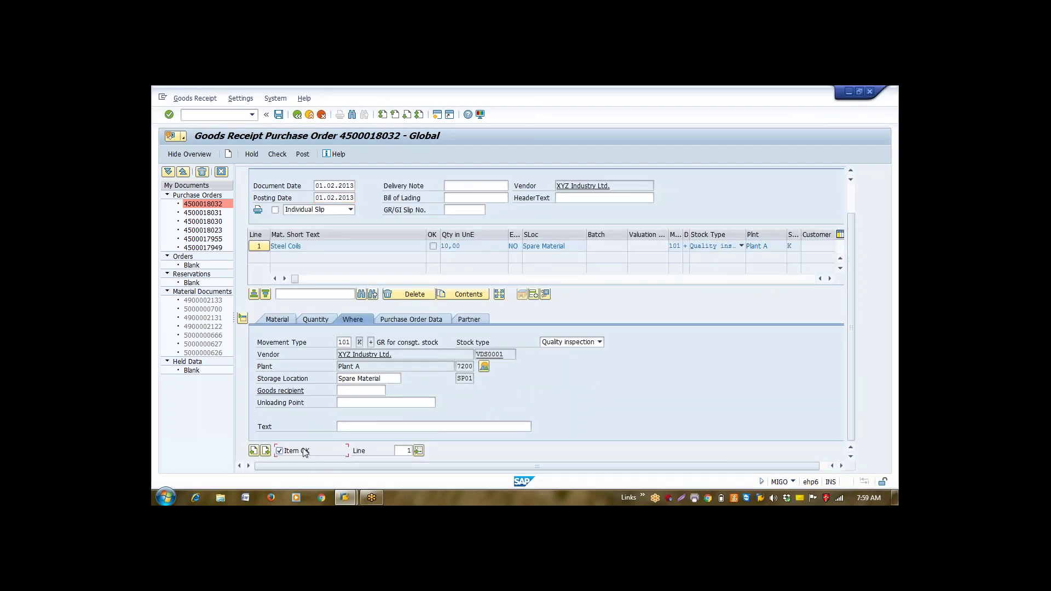
pyautogui.doubleClick(344, 342)
# Set special stock indicator K for vendor consignment, then check and post the receipt.
pyautogui.click(371, 342)
pyautogui.click(367, 342)
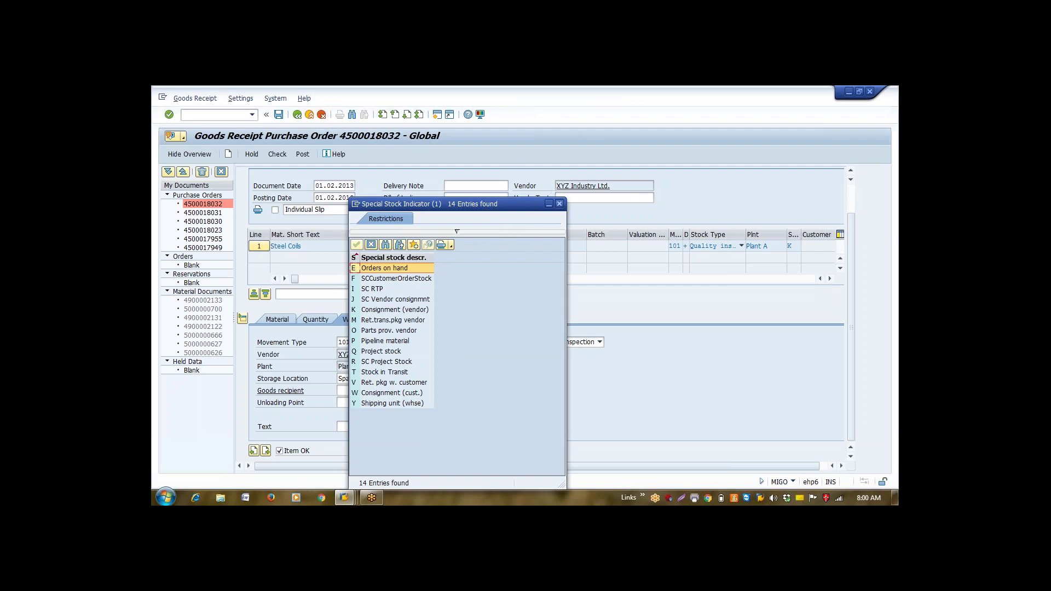
pyautogui.click(558, 204)
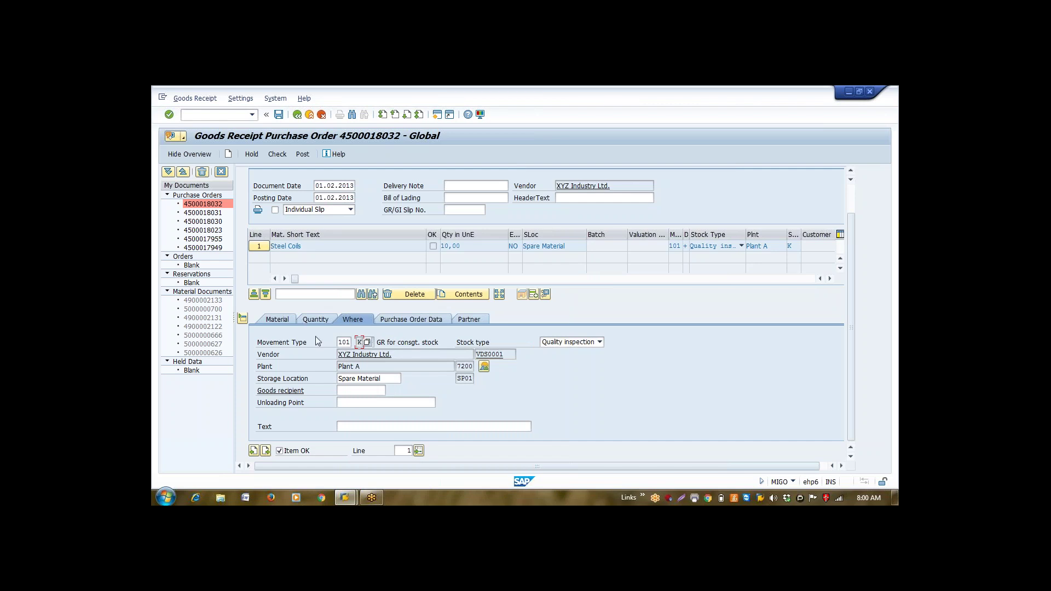
pyautogui.click(278, 154)
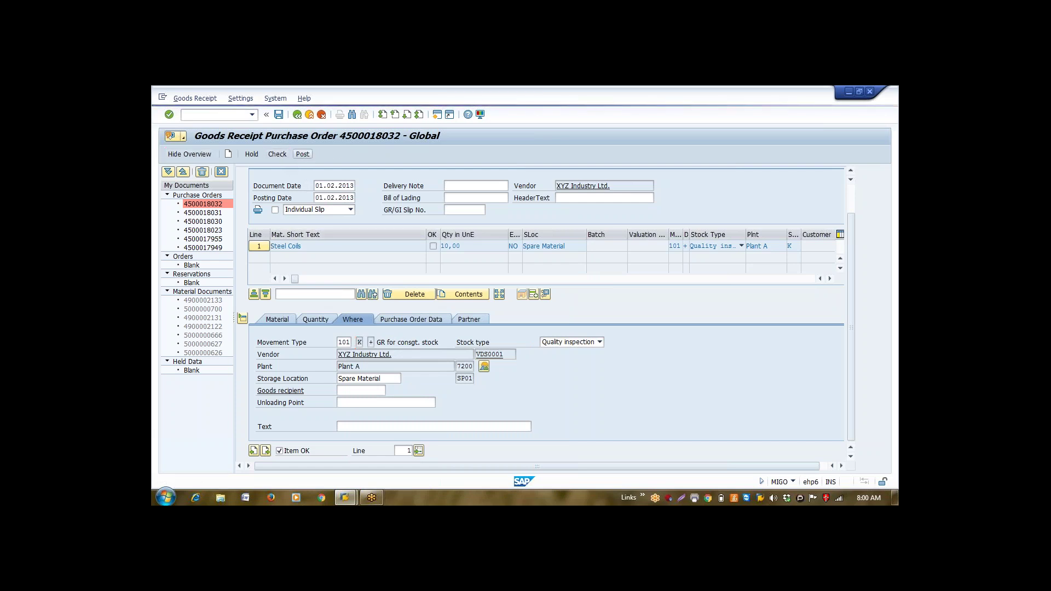
pyautogui.click(303, 155)
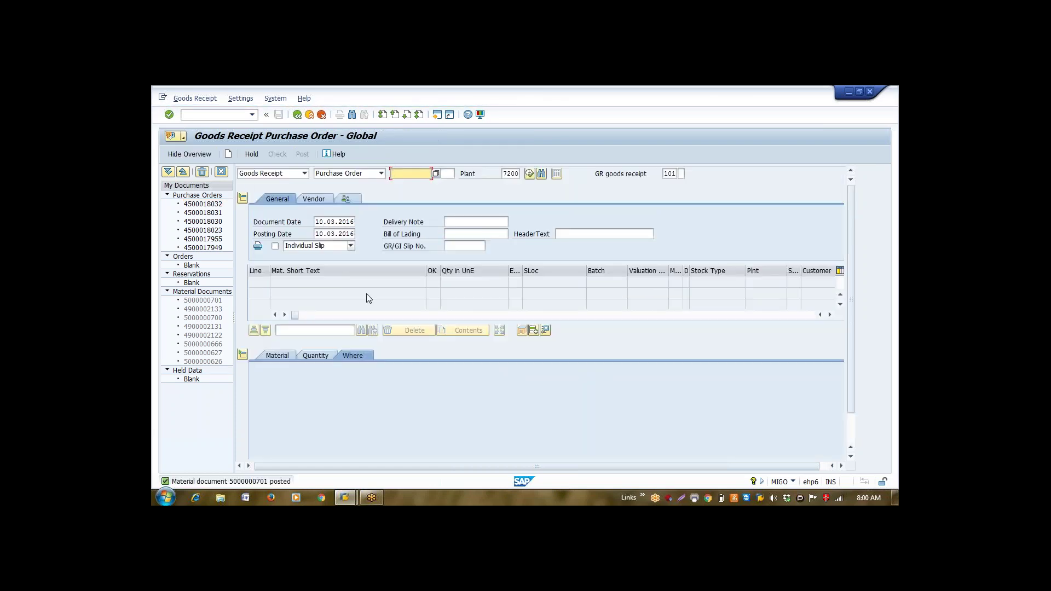
# Run MMBE for material 8032 and note the 10,000 consignment units in quality inspection.
pyautogui.click(211, 117)
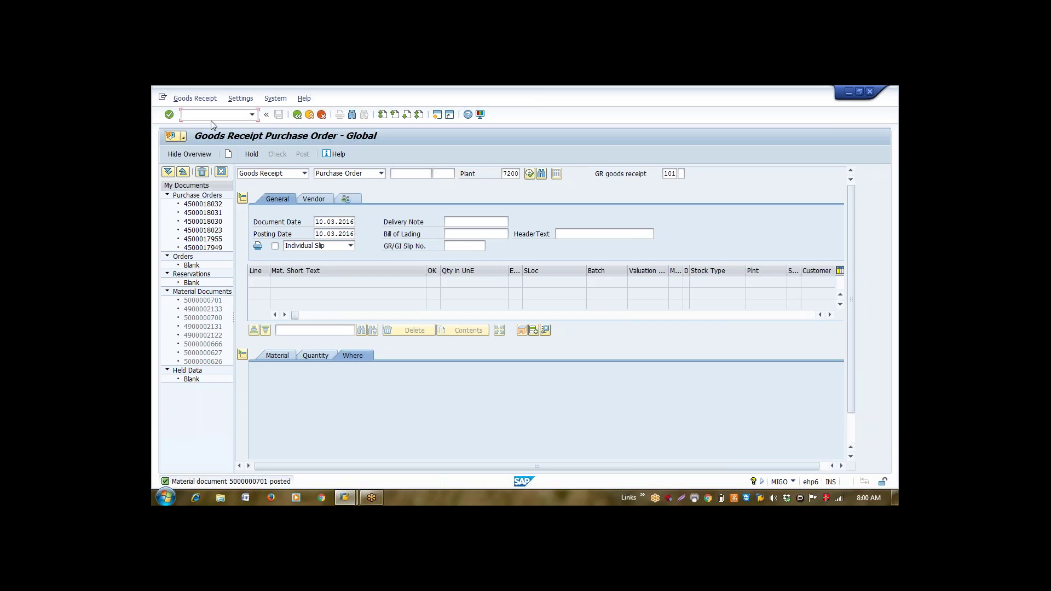
pyautogui.write('/nmmbe')
pyautogui.press('Return')
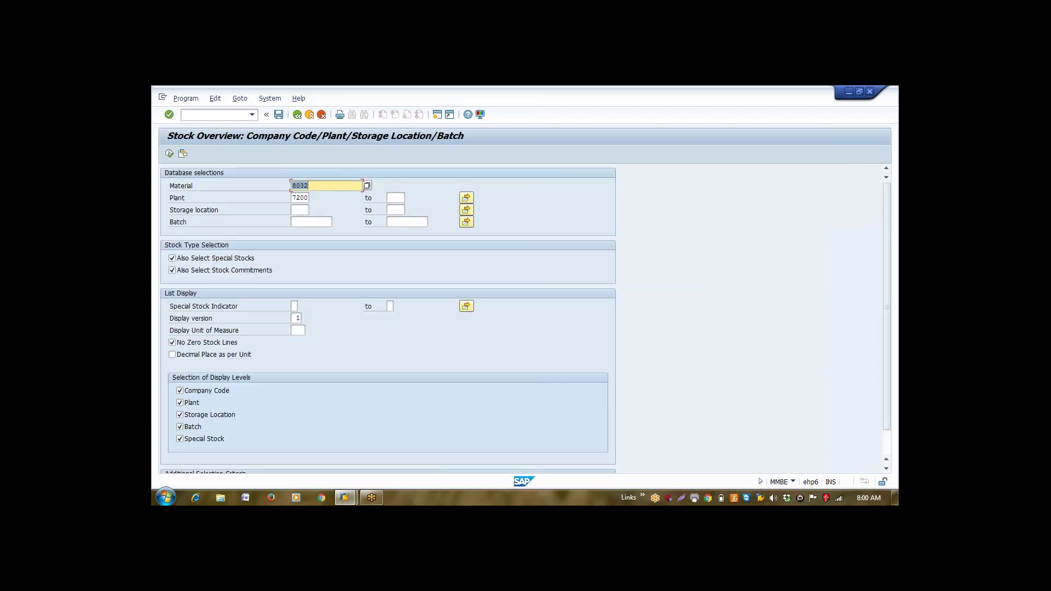
pyautogui.click(170, 153)
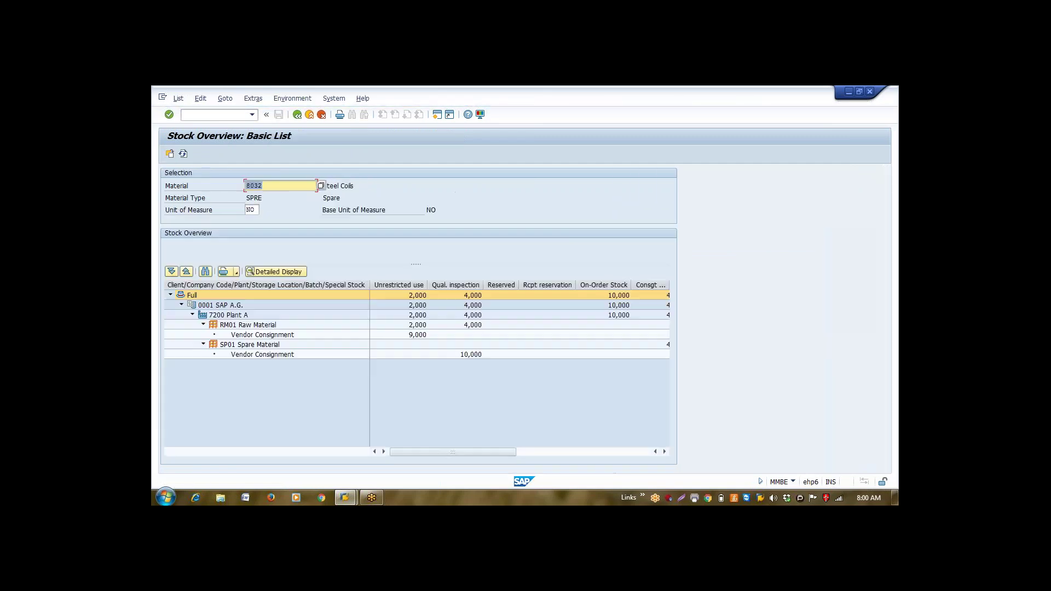
pyautogui.click(474, 358)
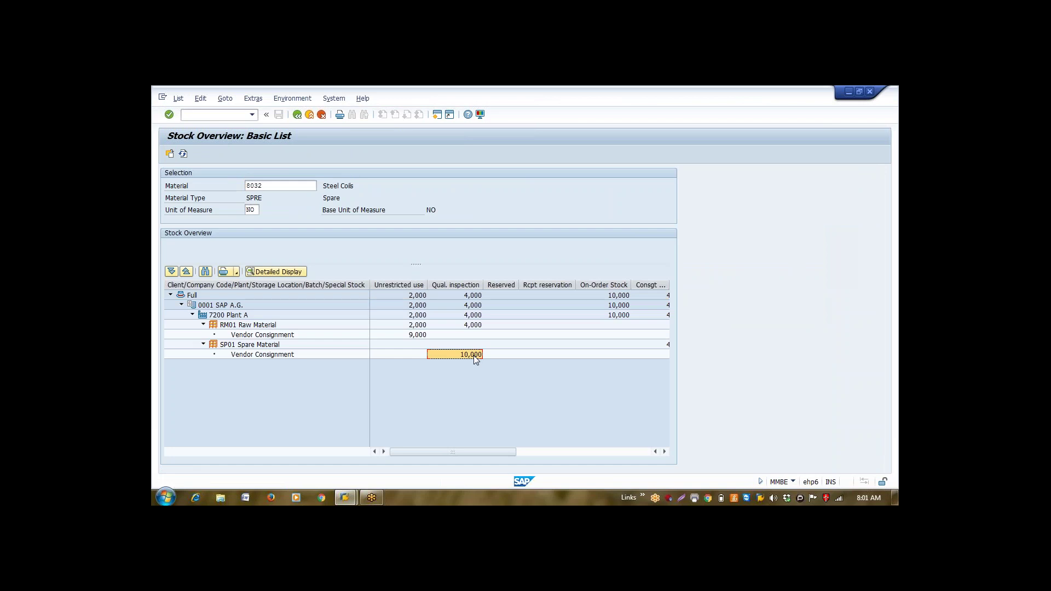
pyautogui.click(232, 114)
# In QA32, clear the lot creation date and select all inspection lots.
pyautogui.write('/nqa32')
pyautogui.press('Return')
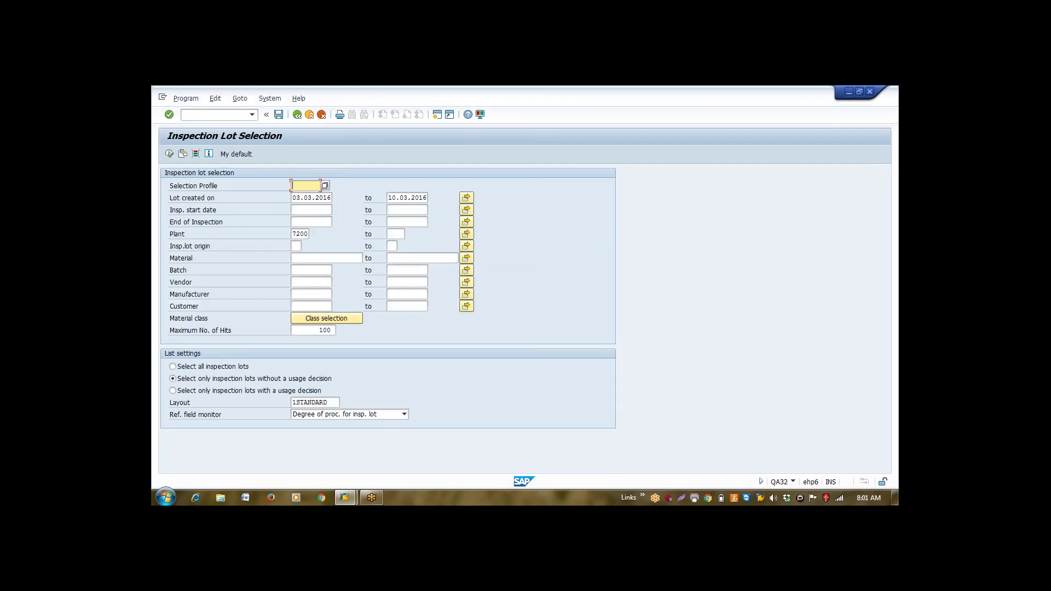
pyautogui.click(295, 199)
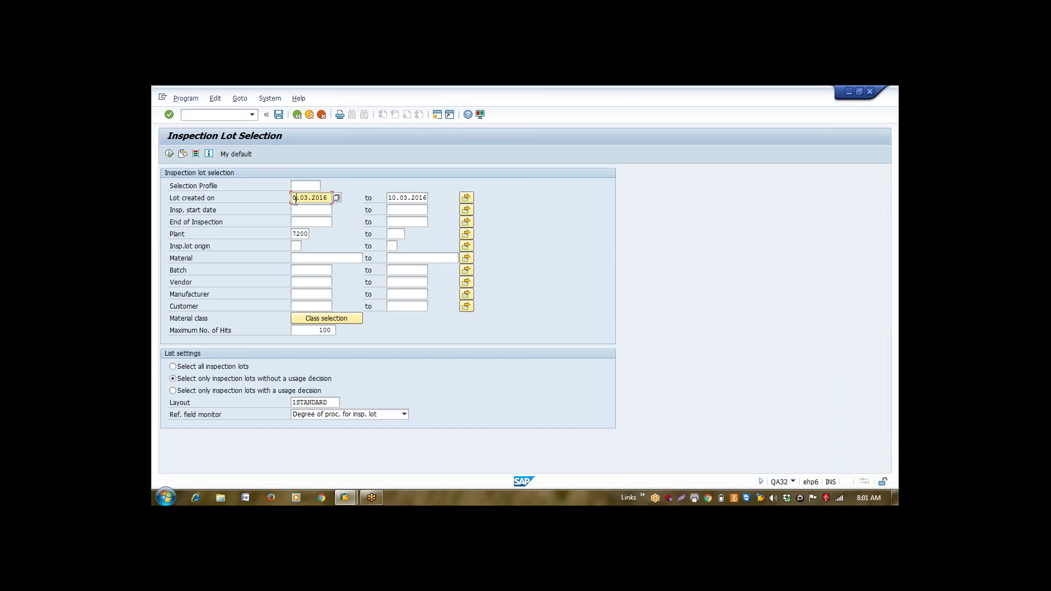
pyautogui.press('Delete')
pyautogui.press('Delete')
pyautogui.press('Delete')
pyautogui.press('Delete')
pyautogui.press('Delete')
pyautogui.press('Delete')
pyautogui.press('Delete')
pyautogui.press('Delete')
pyautogui.press('Delete')
pyautogui.click(307, 259)
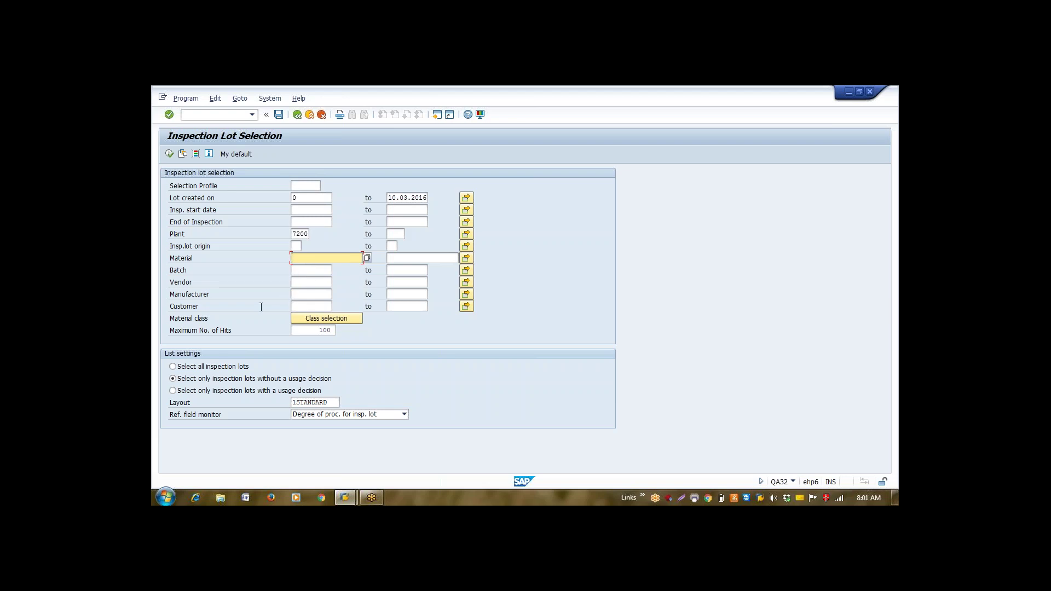
pyautogui.click(230, 368)
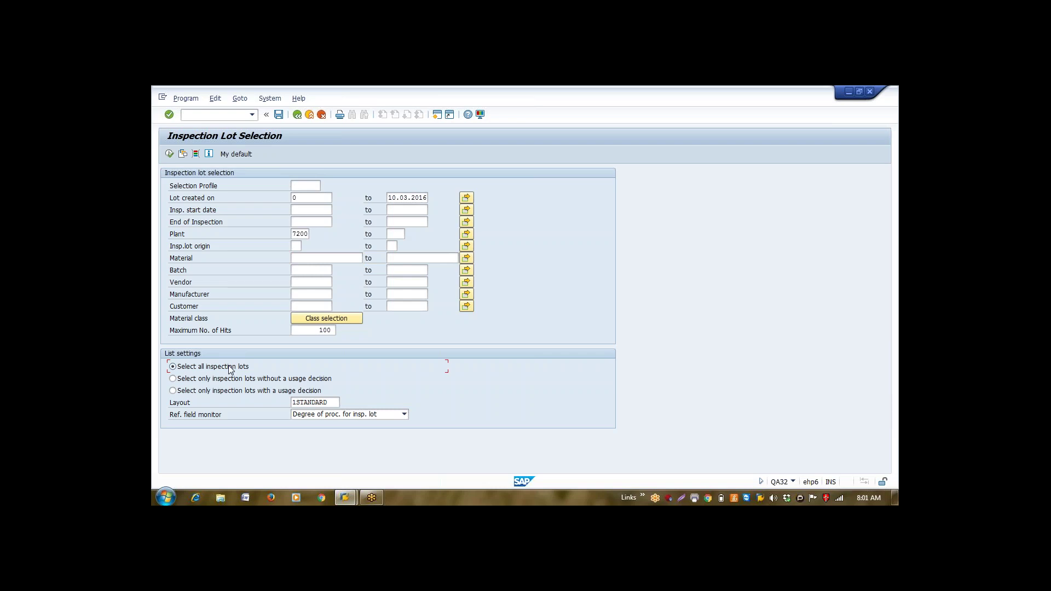
# Execute the selection, pick lot 3344 and start its usage decision.
pyautogui.click(169, 154)
pyautogui.press('BackSpace')
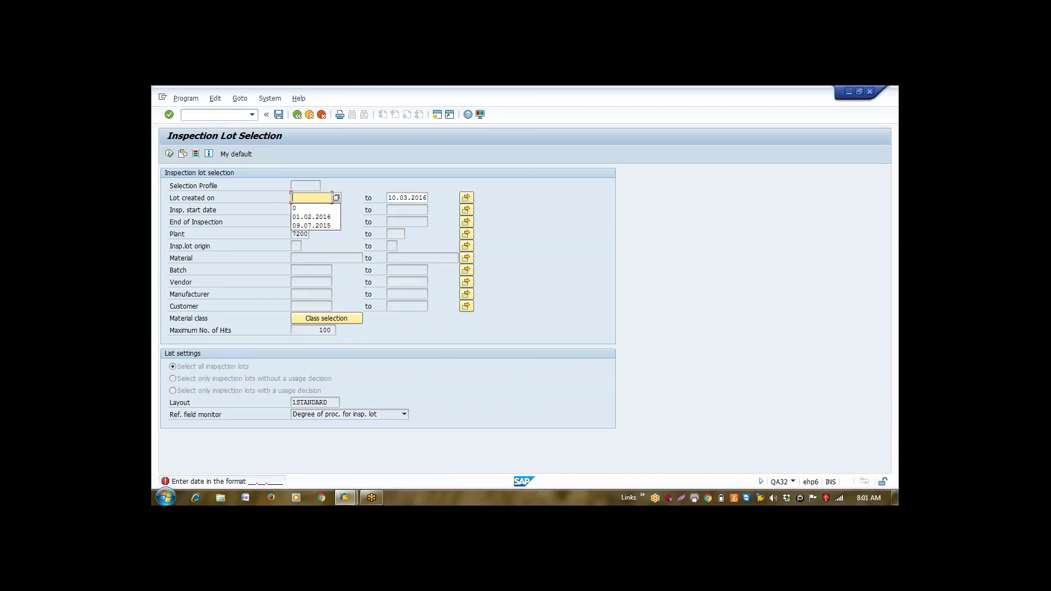
pyautogui.click(169, 154)
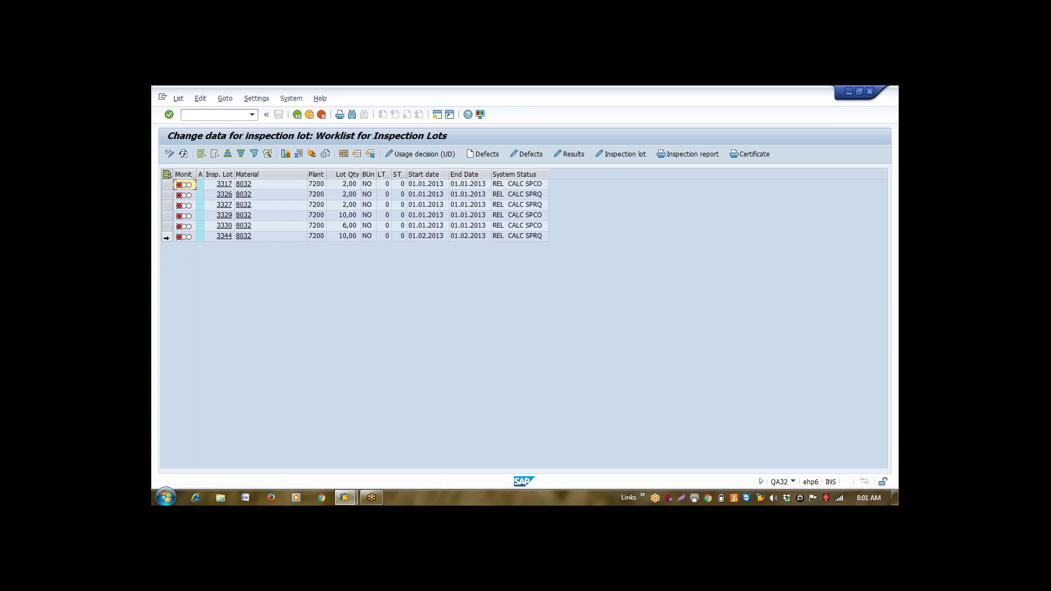
pyautogui.click(167, 237)
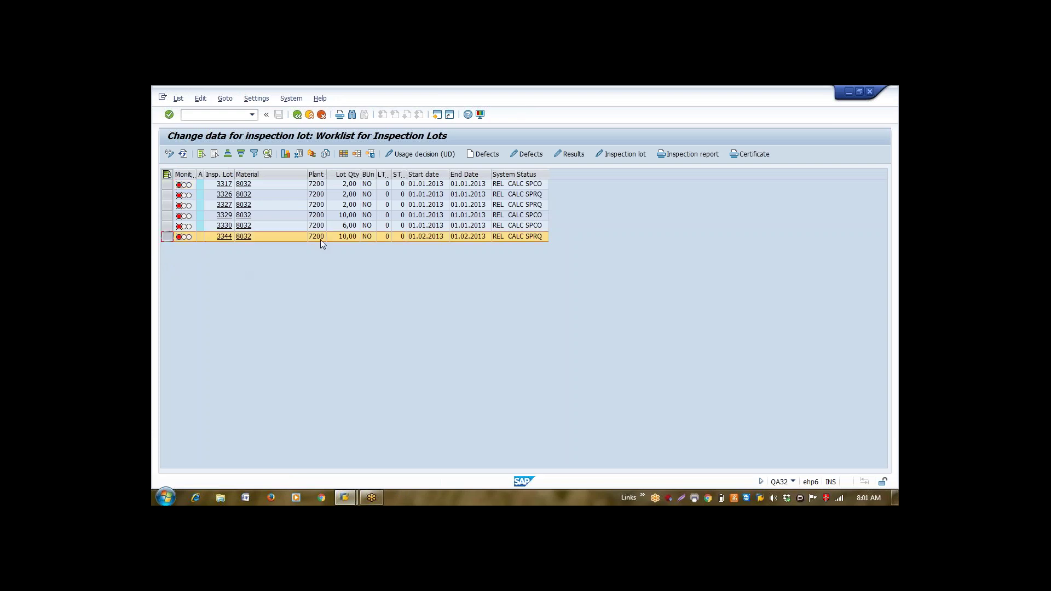
pyautogui.click(435, 156)
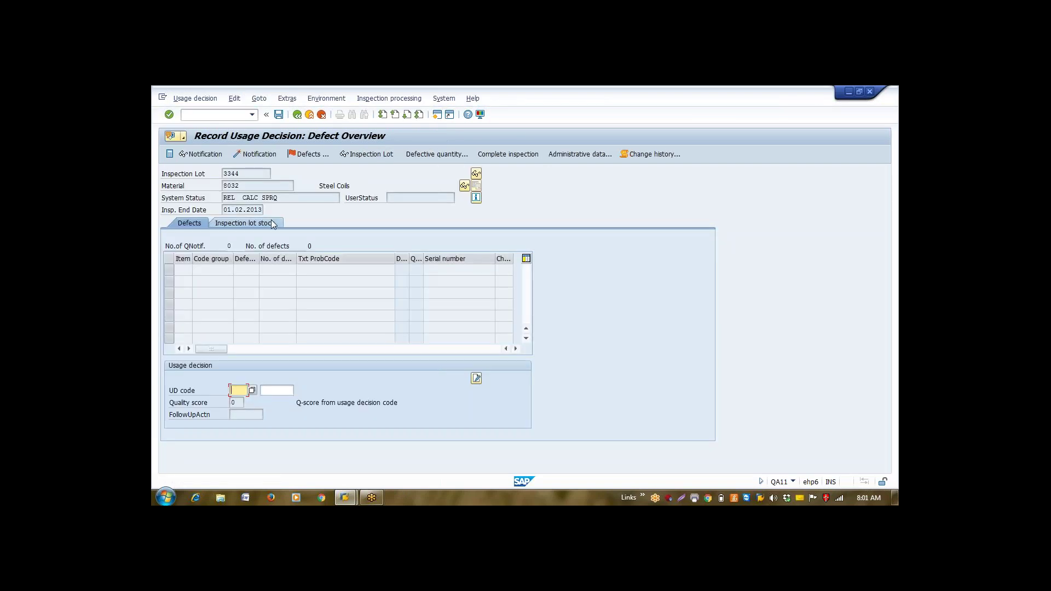
# Post all 10,00 of lot 3344 to unrestricted use.
pyautogui.click(271, 223)
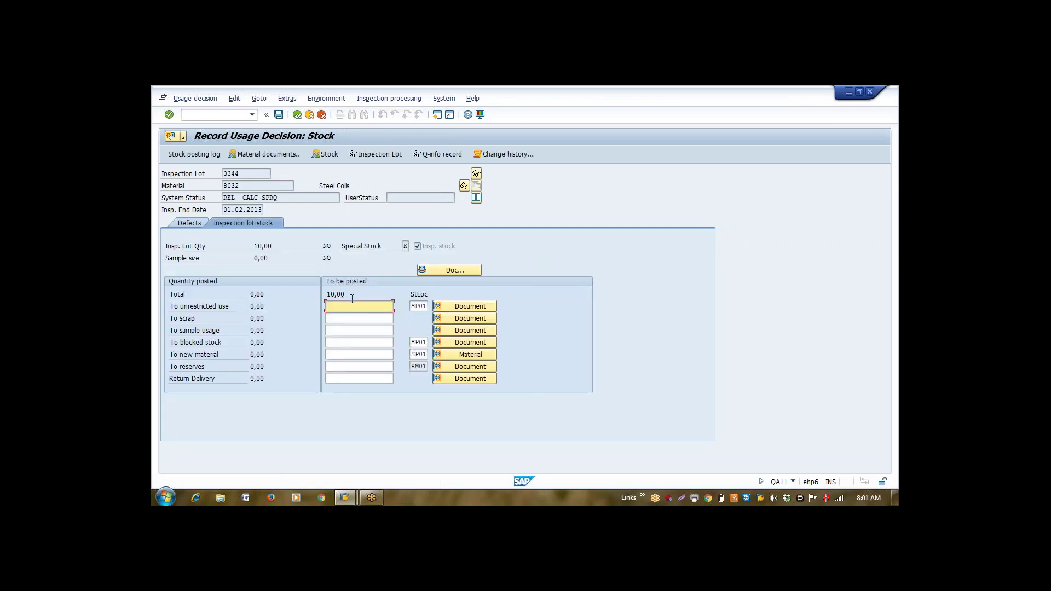
pyautogui.write('10,00')
pyautogui.press('Return')
# Set document and posting dates to 01.02.2013 and save the usage decision.
pyautogui.click(443, 270)
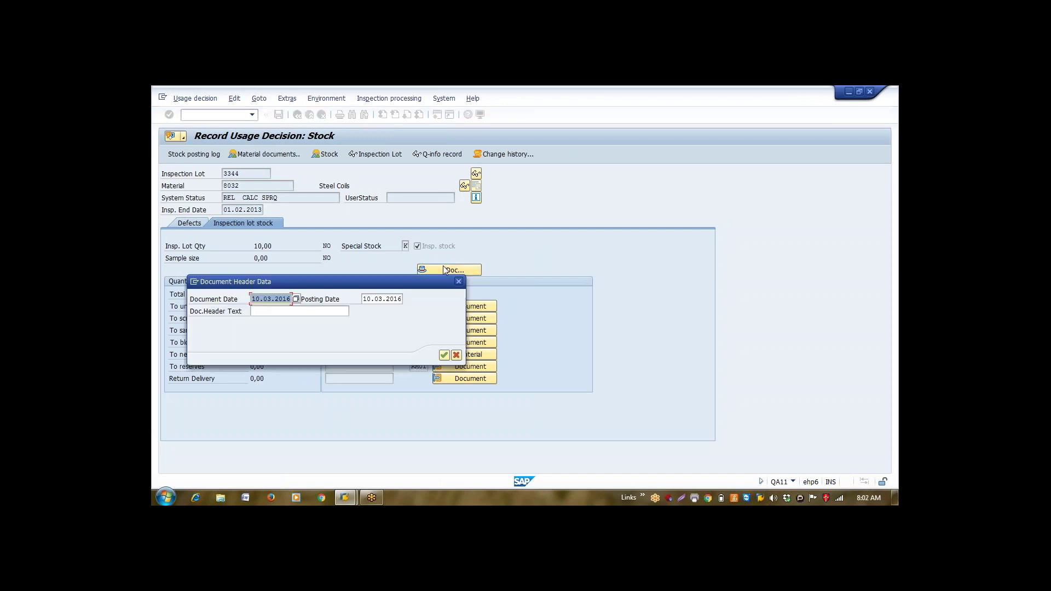
pyautogui.press('BackSpace')
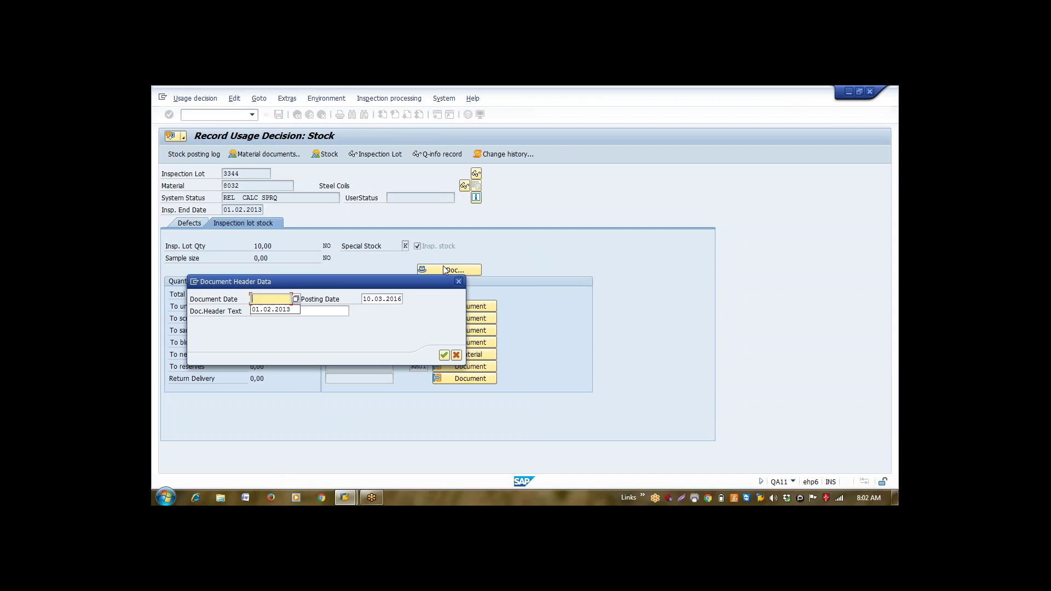
pyautogui.press('Down')
pyautogui.press('Return')
pyautogui.press('Tab')
pyautogui.press('BackSpace')
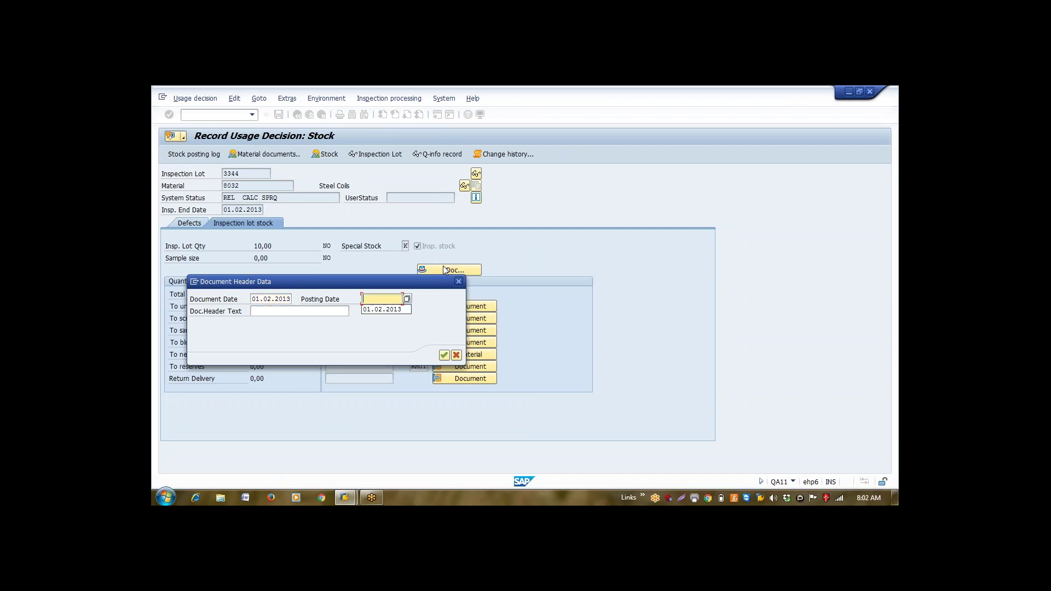
pyautogui.press('Down')
pyautogui.press('Return')
pyautogui.press('Return')
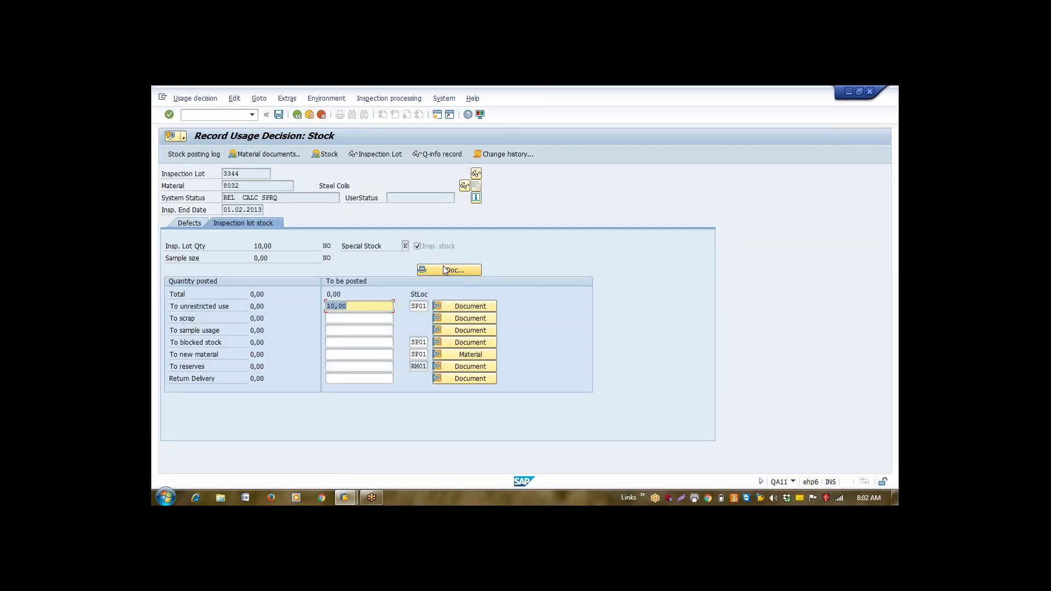
pyautogui.click(279, 114)
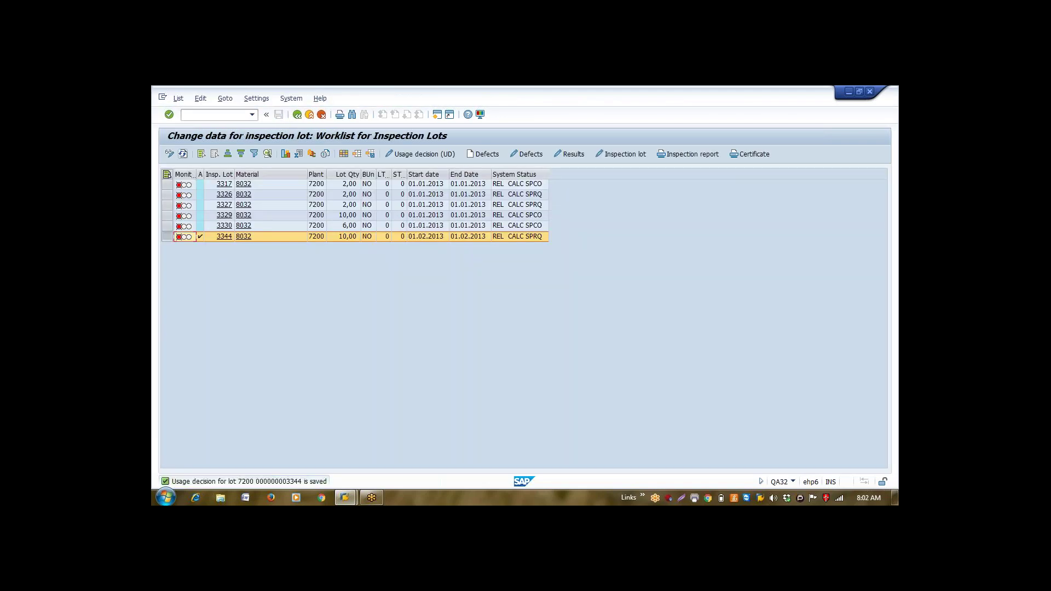
pyautogui.click(183, 154)
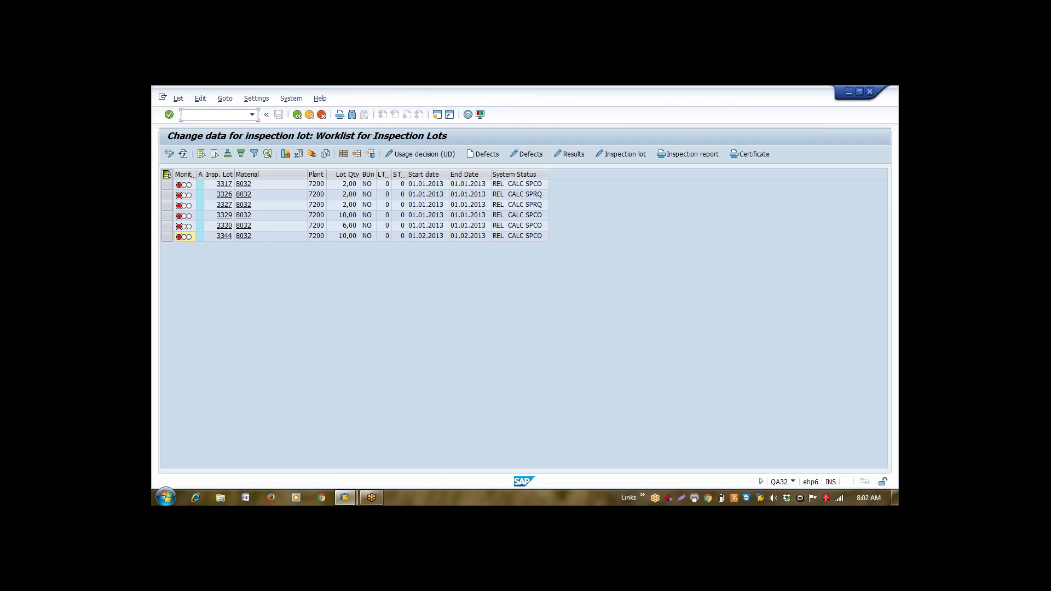
# Run MMBE for 8032 in plant 7200 and review the 10,000 consignment stock in SP01.
pyautogui.click(186, 114)
pyautogui.write('be')
pyautogui.press('Return')
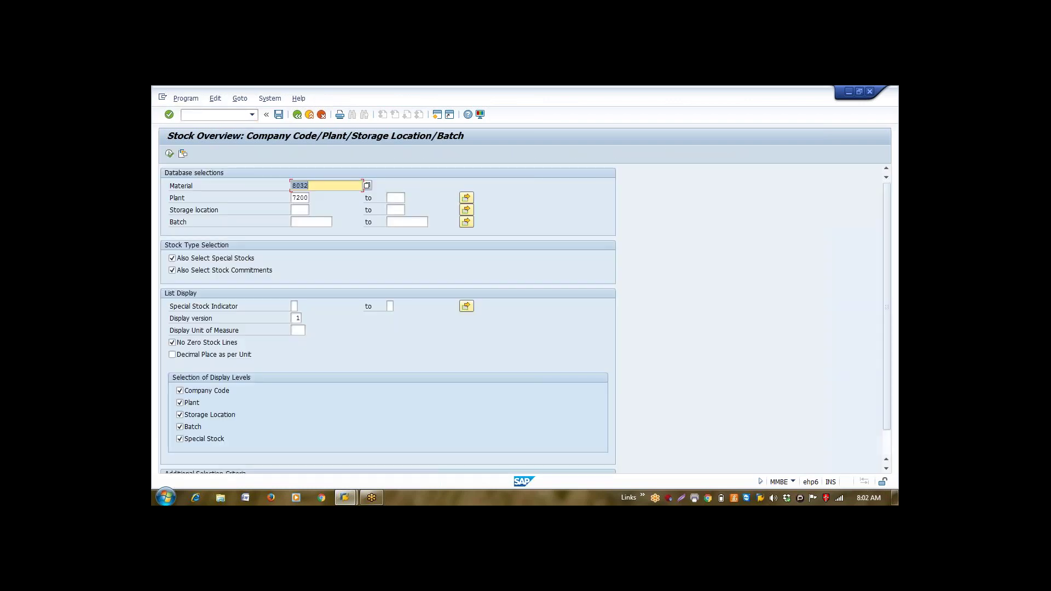
pyautogui.click(169, 153)
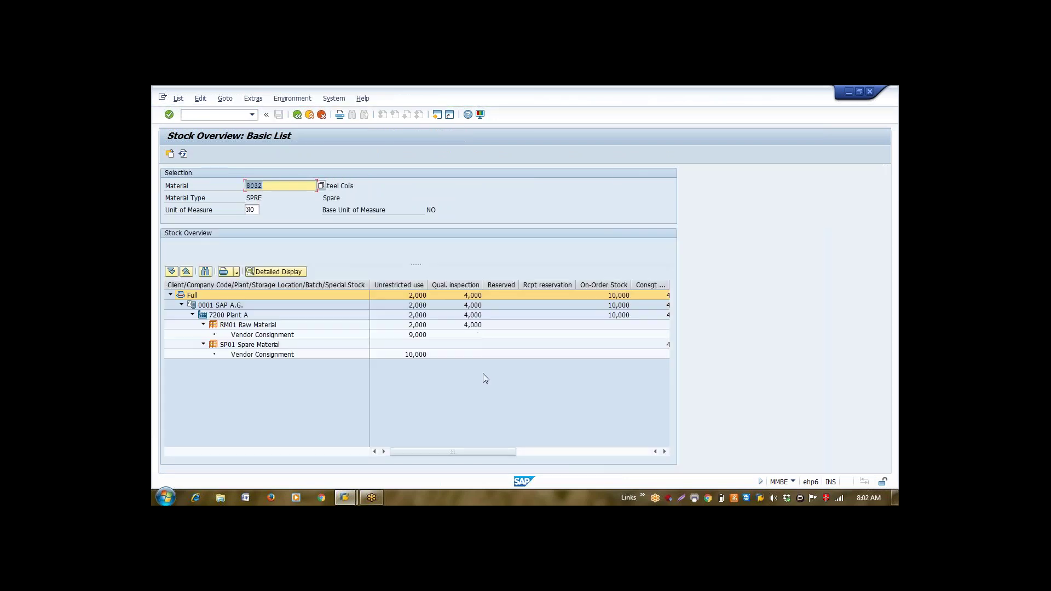
pyautogui.click(476, 359)
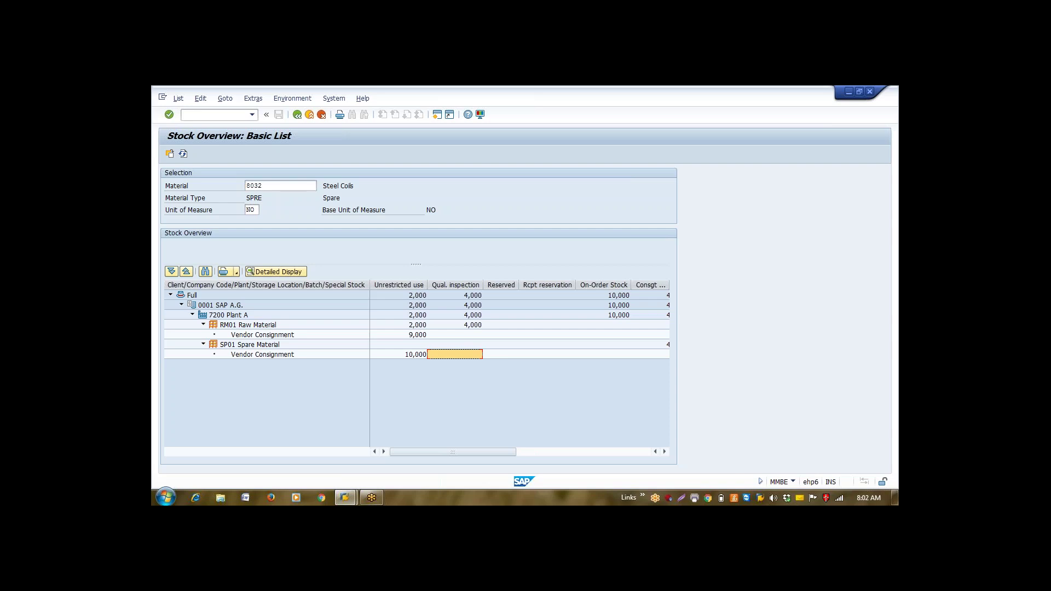
pyautogui.click(418, 353)
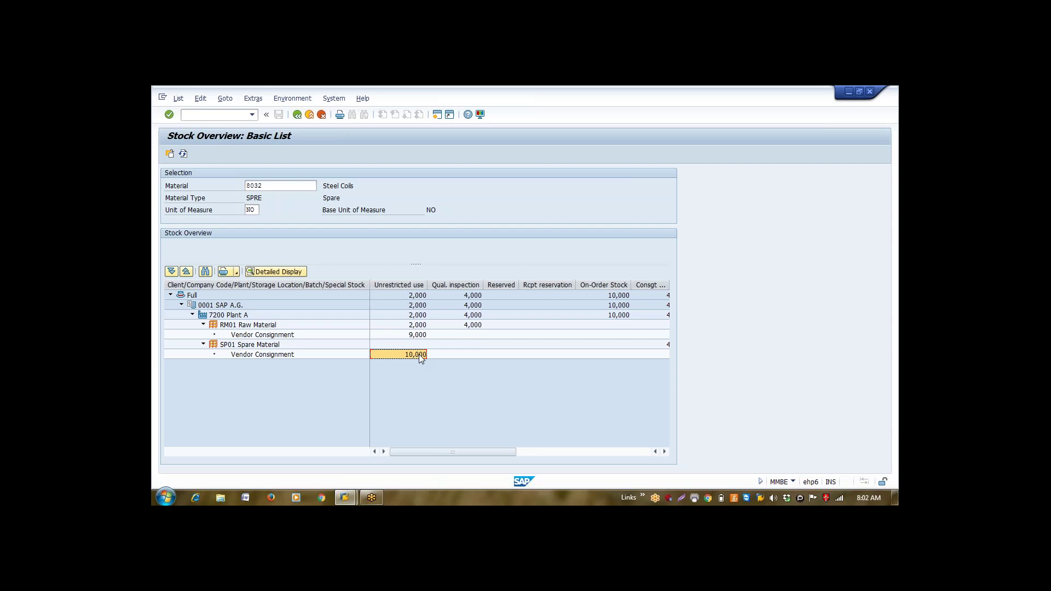
pyautogui.click(219, 115)
# Leave the stock overview and open goods issue transaction MB1A.
pyautogui.write('/nmbe')
pyautogui.press('Return')
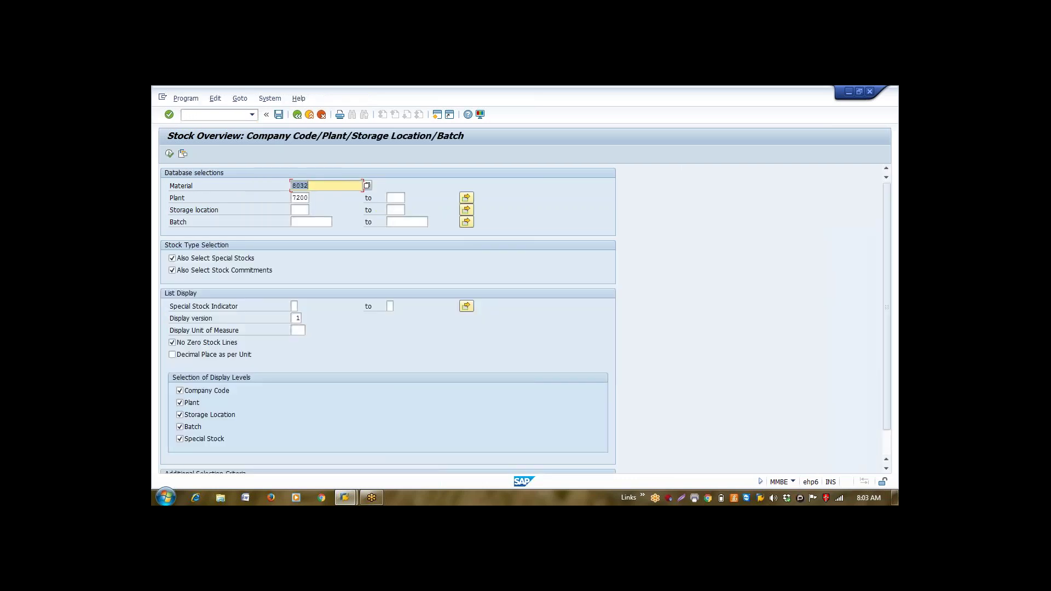
pyautogui.press('F3')
pyautogui.click(213, 115)
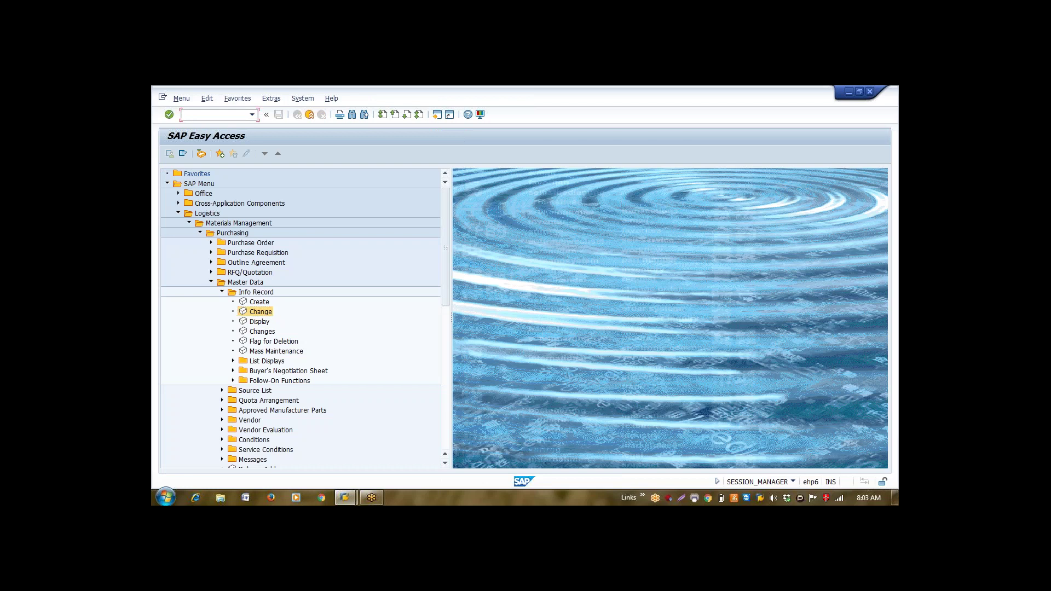
pyautogui.write('mb1a')
pyautogui.press('Return')
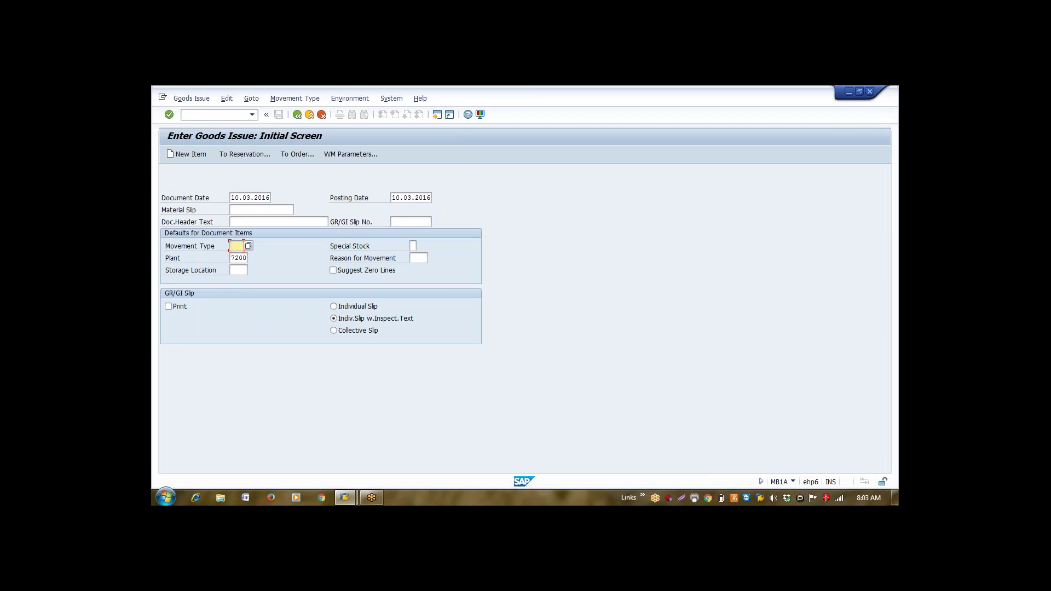
# Set document and posting dates 01.02.2013, movement type 201, special stock K.
pyautogui.doubleClick(236, 198)
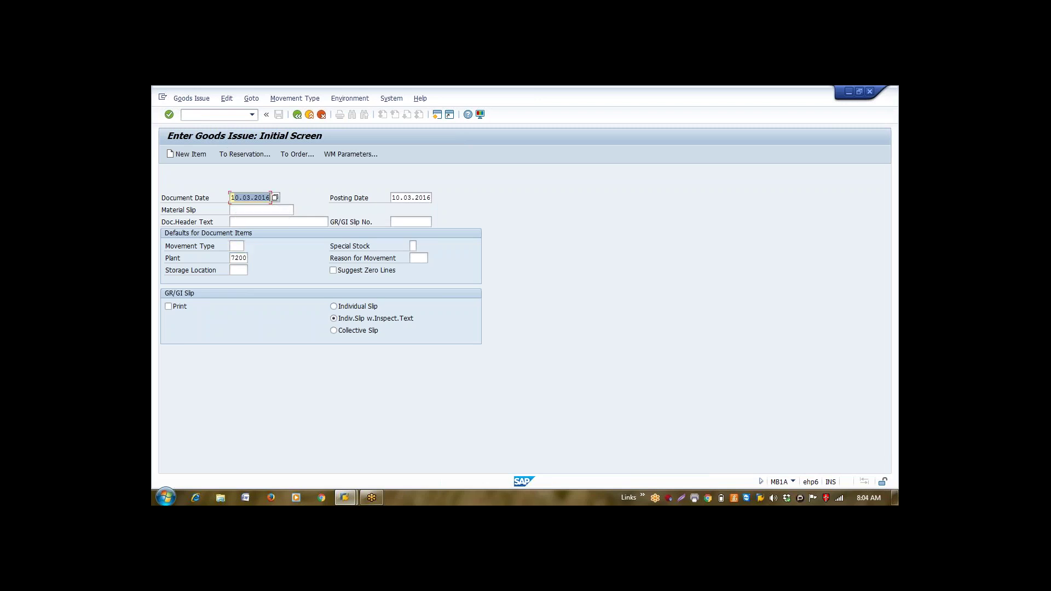
pyautogui.write('1.02.2013')
pyautogui.press('Tab')
pyautogui.write('01.02.2013')
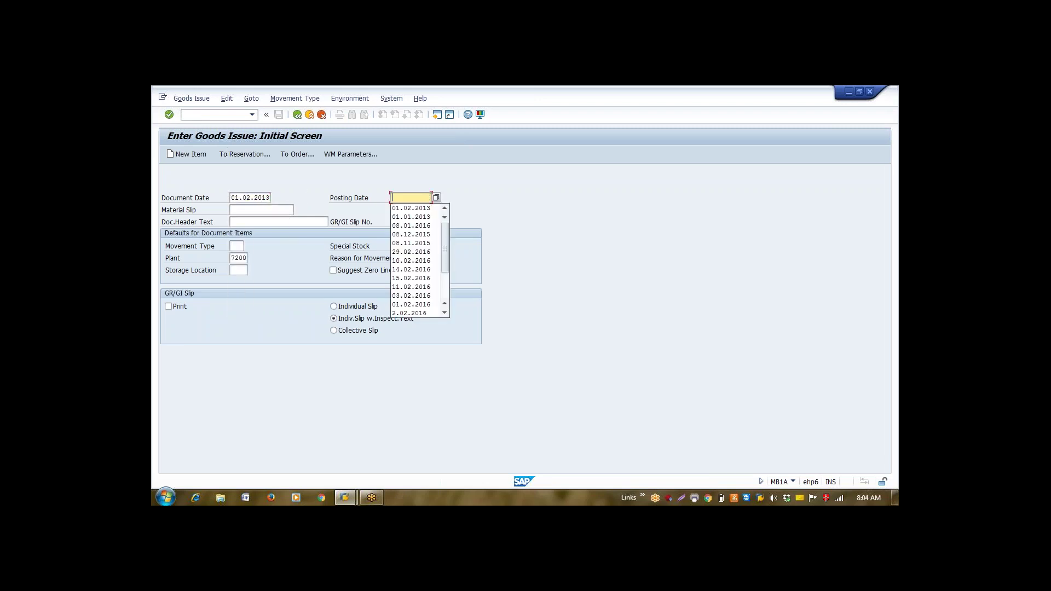
pyautogui.press('Tab')
pyautogui.press('Tab')
pyautogui.press('Tab')
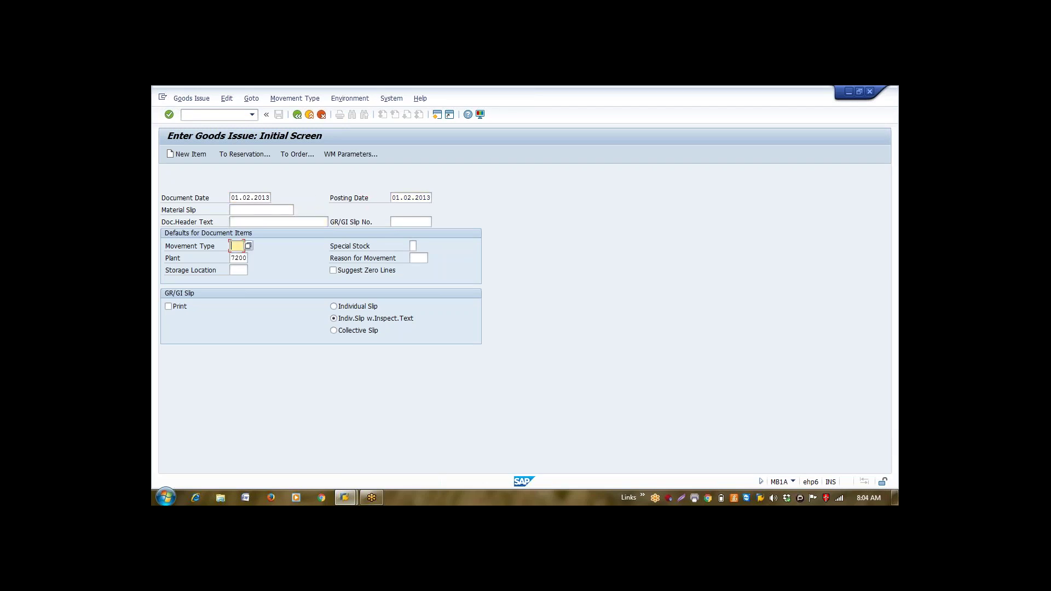
pyautogui.write('201')
pyautogui.click(413, 246)
pyautogui.write('K')
pyautogui.press('Return')
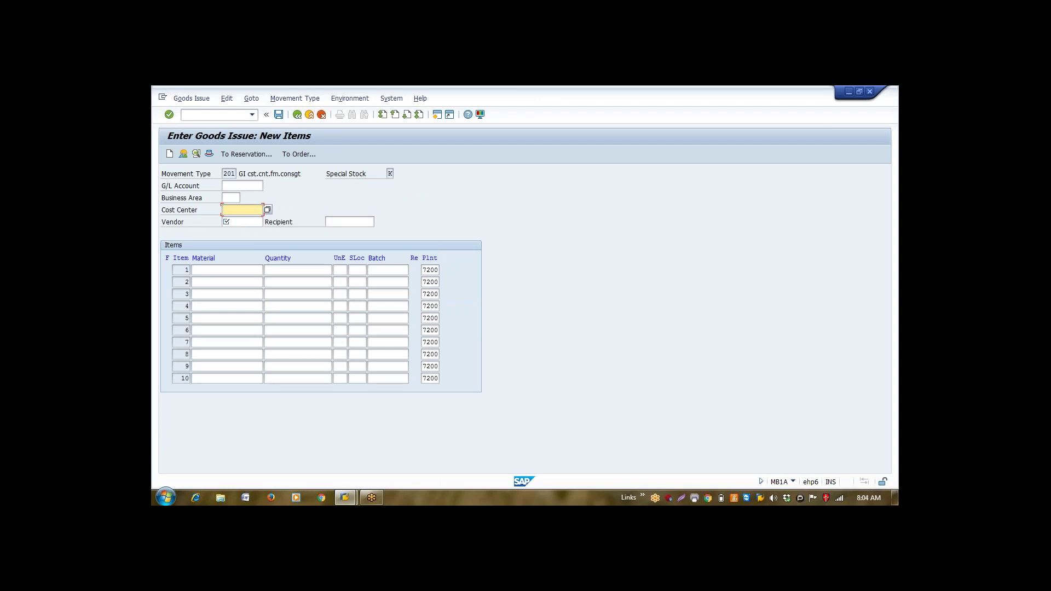
# Charge the issue to cost center TEST and enter the consignment vendor.
pyautogui.press('BackSpace')
pyautogui.press('Down')
pyautogui.press('Return')
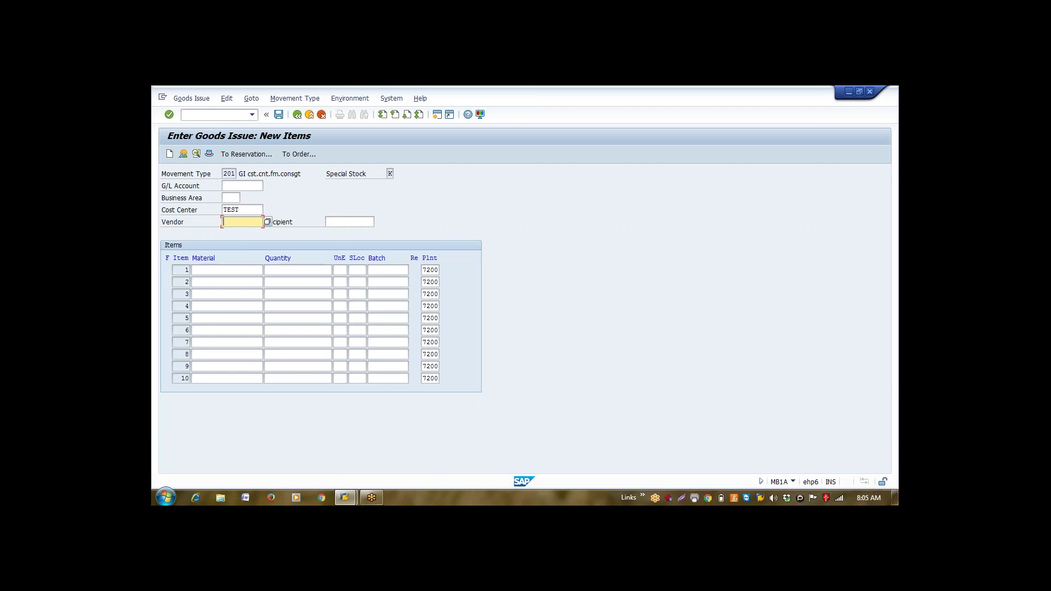
pyautogui.write('VDS0001')
pyautogui.press('Tab')
# Add item material 8032 from SP01, quantity 6 corrected to 8.
pyautogui.press('BackSpace')
pyautogui.press('Down')
pyautogui.press('Down')
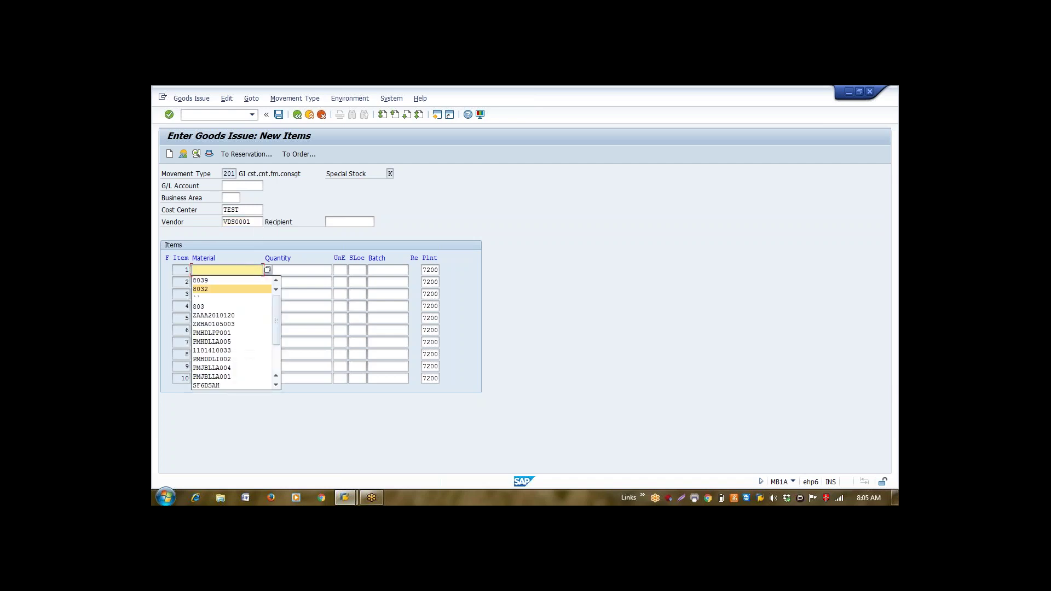
pyautogui.press('Return')
pyautogui.press('Tab')
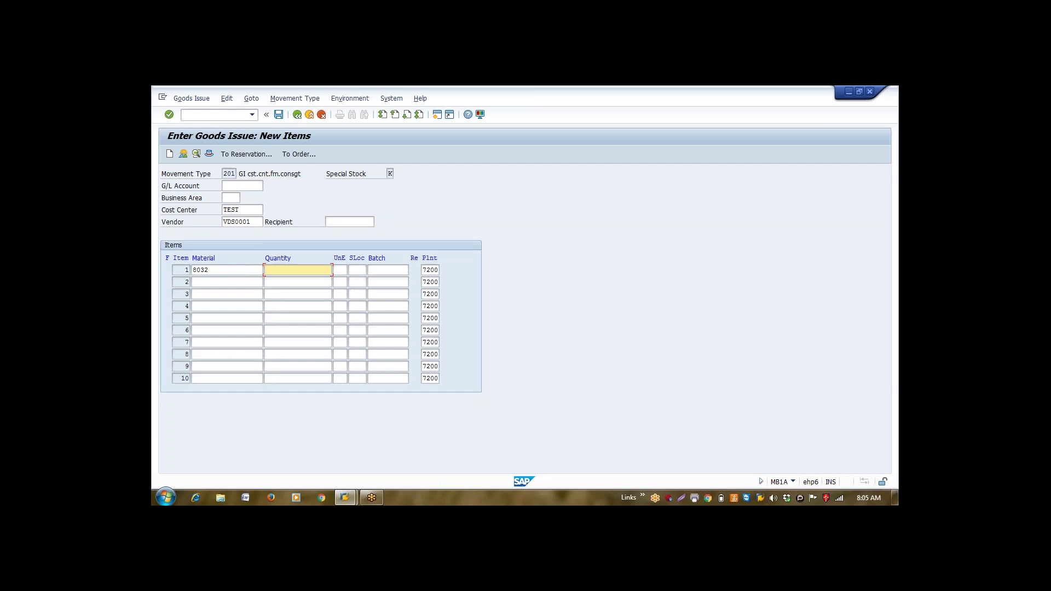
pyautogui.write('6')
pyautogui.press('Tab')
pyautogui.press('Tab')
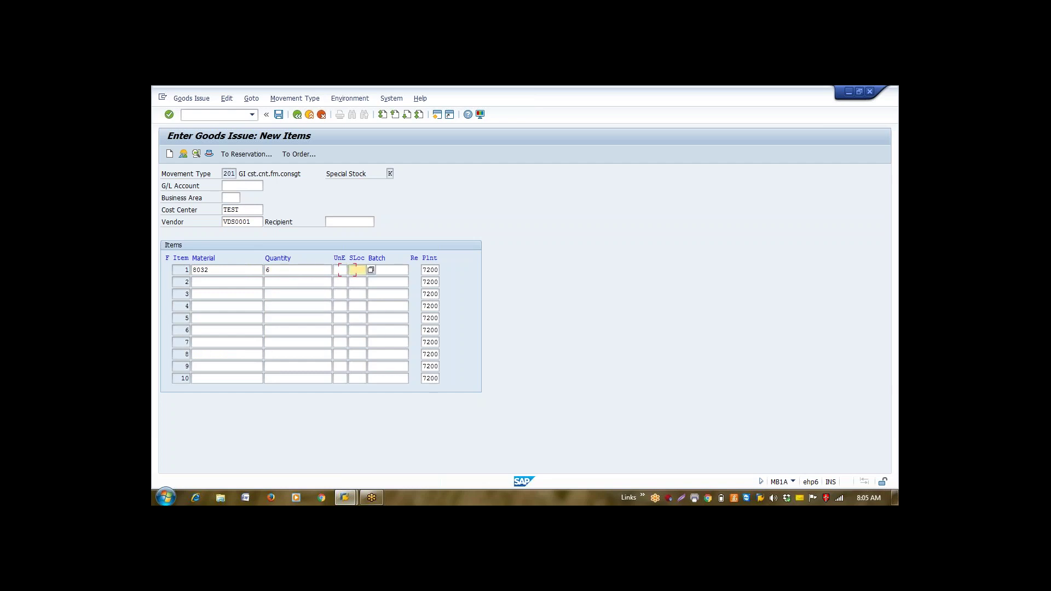
pyautogui.write('sp01')
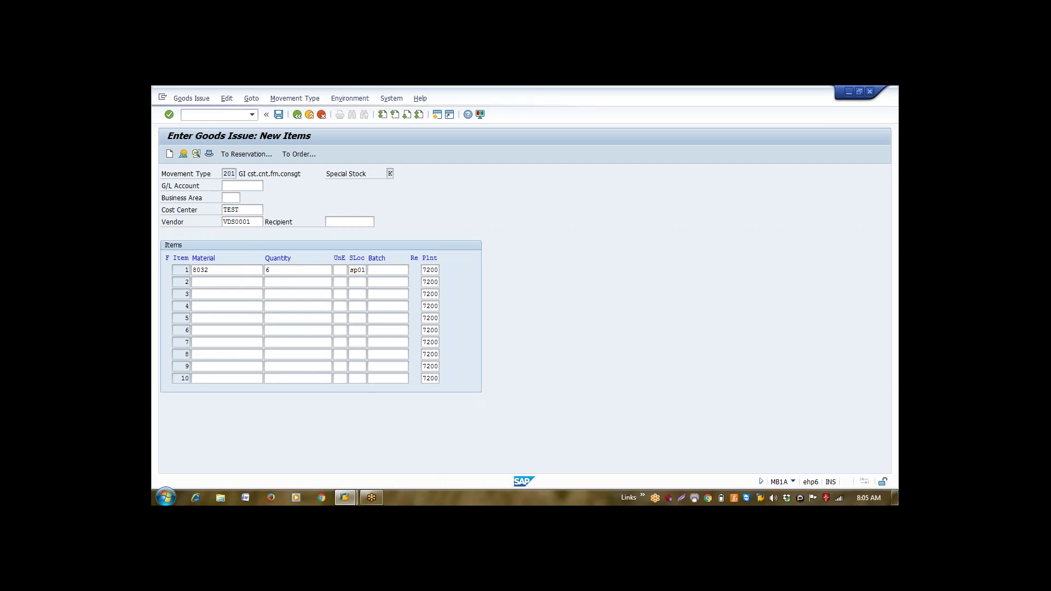
pyautogui.press('Return')
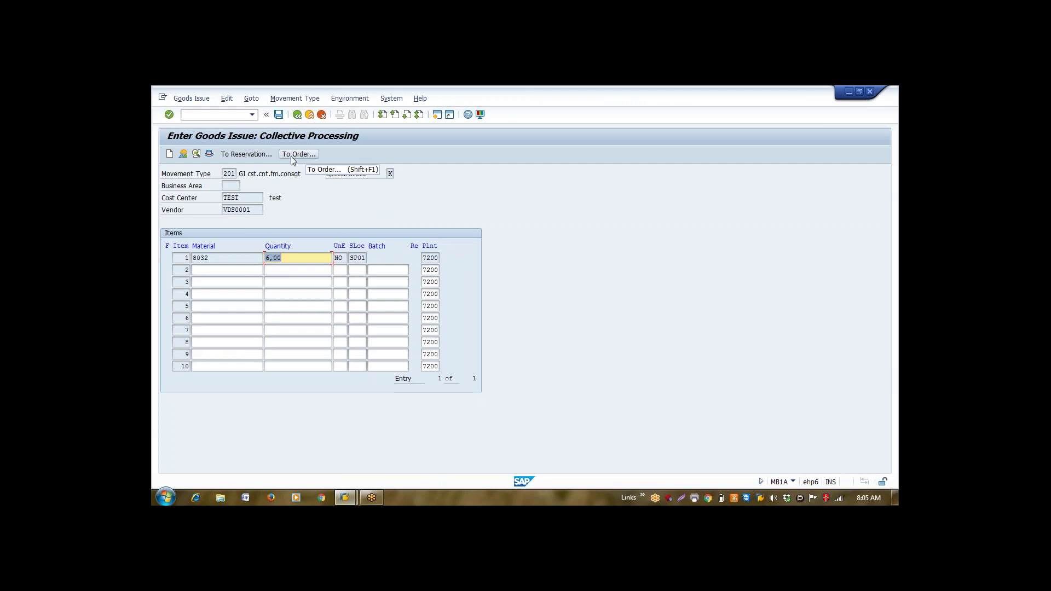
pyautogui.write('8')
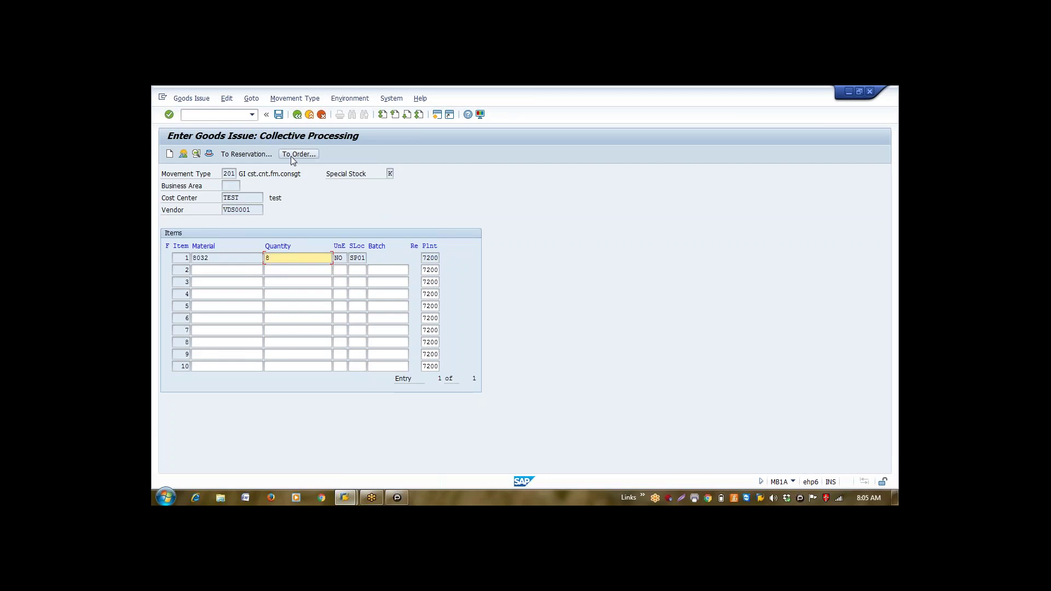
pyautogui.press('Return')
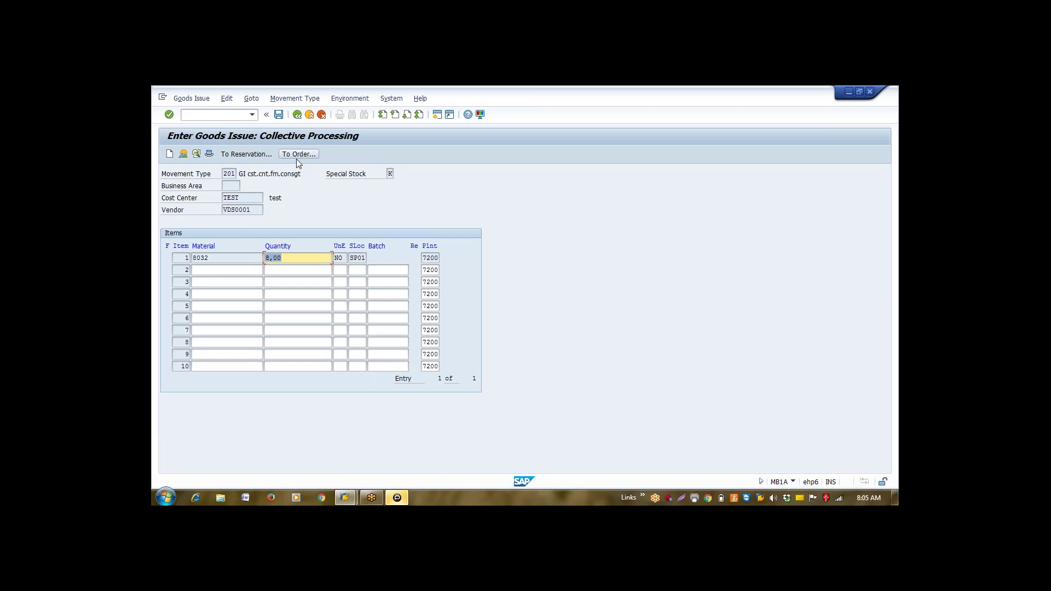
# Post the goods issue and start the MMBE stock overview.
pyautogui.click(279, 115)
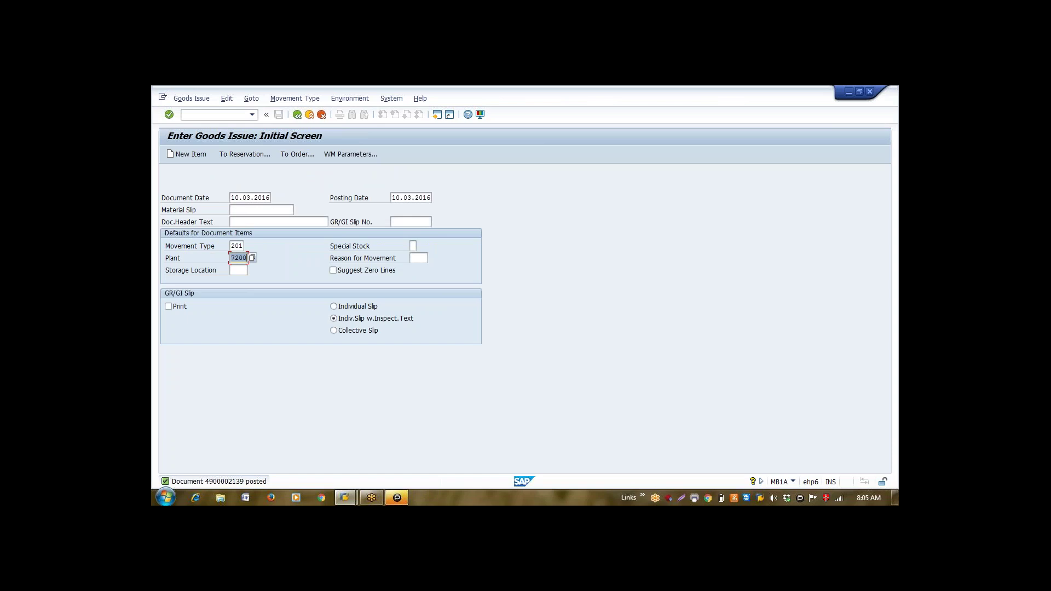
pyautogui.press('F3')
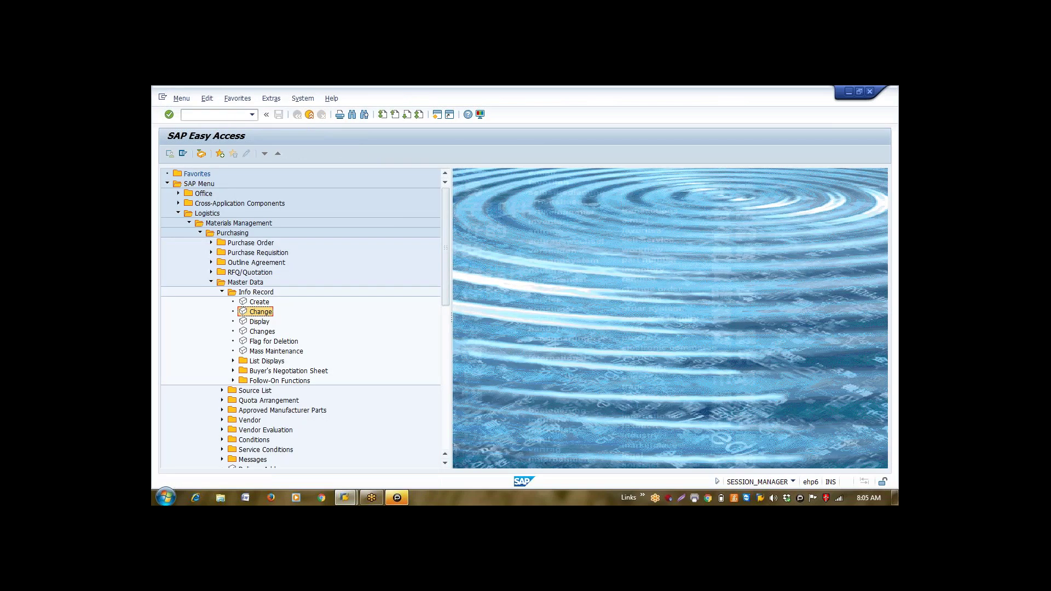
pyautogui.click(237, 114)
pyautogui.write('mmbe\\')
pyautogui.press('BackSpace')
pyautogui.press('Return')
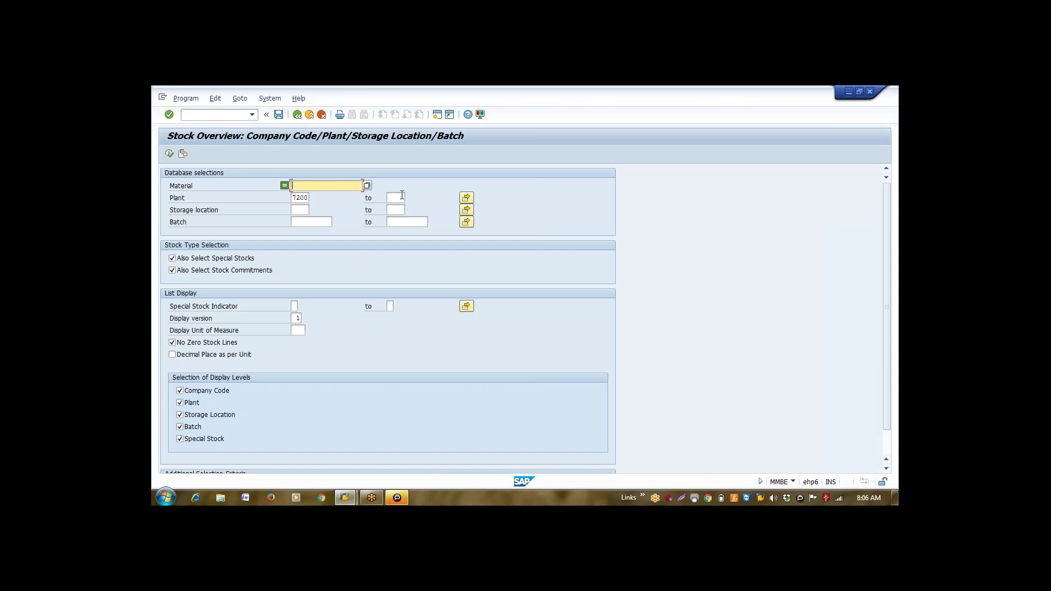
# Show stock for material 8032 at plant 7200, now 2,000 consignment units in SP01.
pyautogui.press('BackSpace')
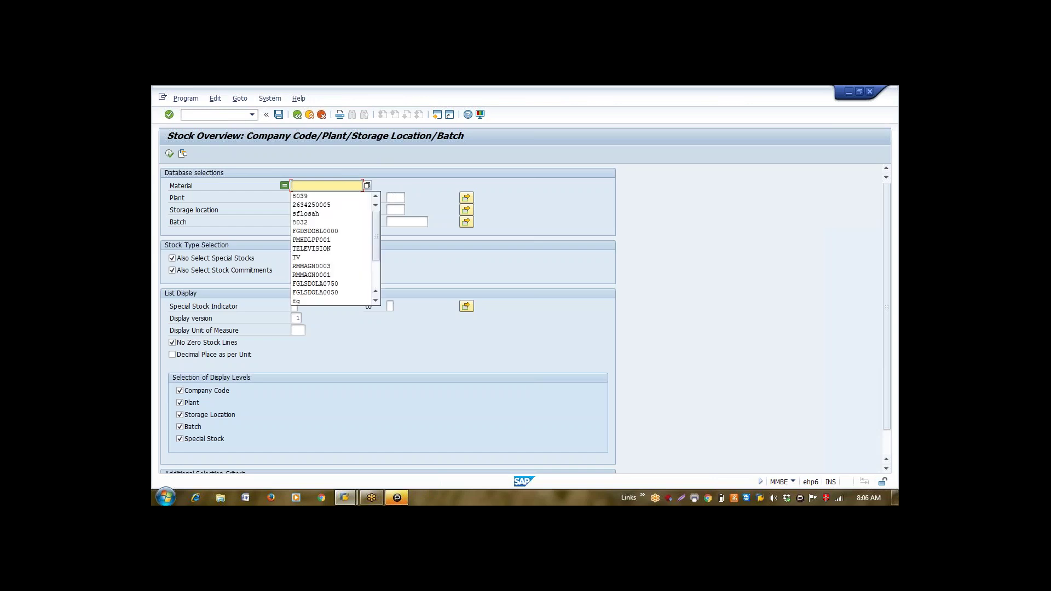
pyautogui.press('Down')
pyautogui.press('Down')
pyautogui.press('Down')
pyautogui.press('Down')
pyautogui.press('Return')
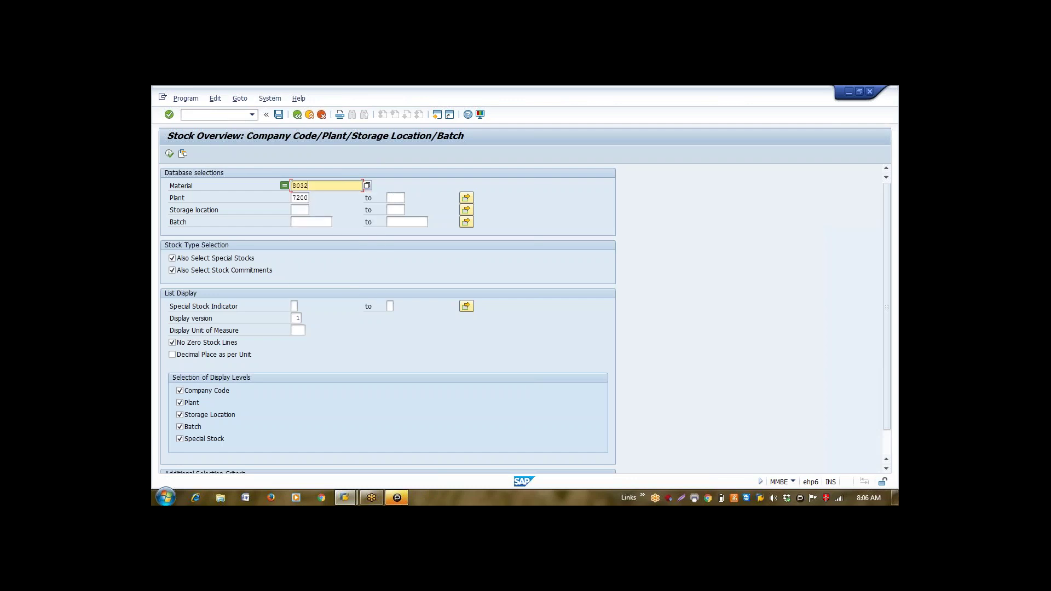
pyautogui.click(169, 154)
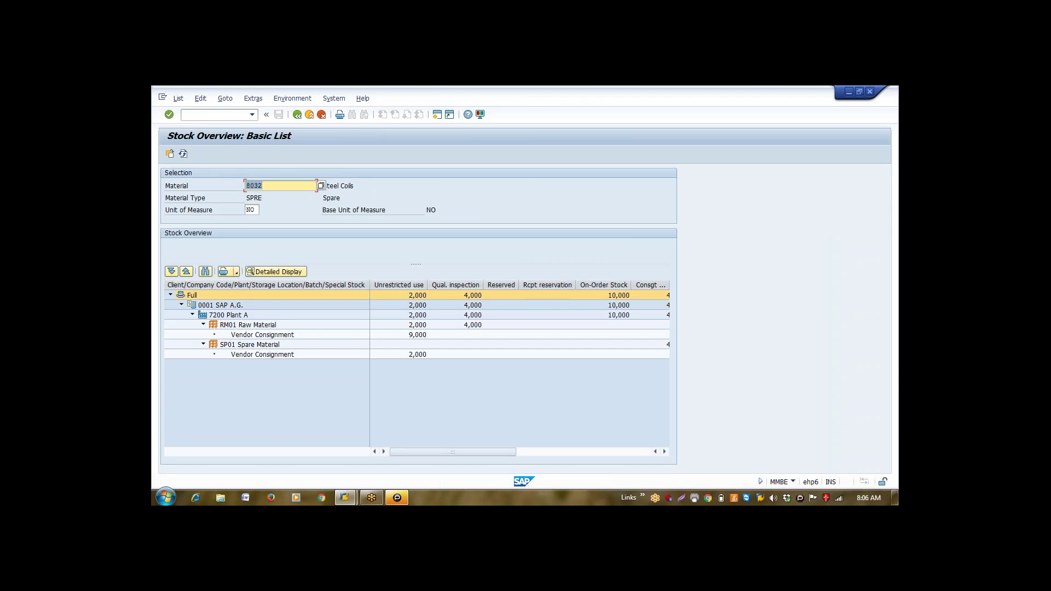
pyautogui.click(421, 355)
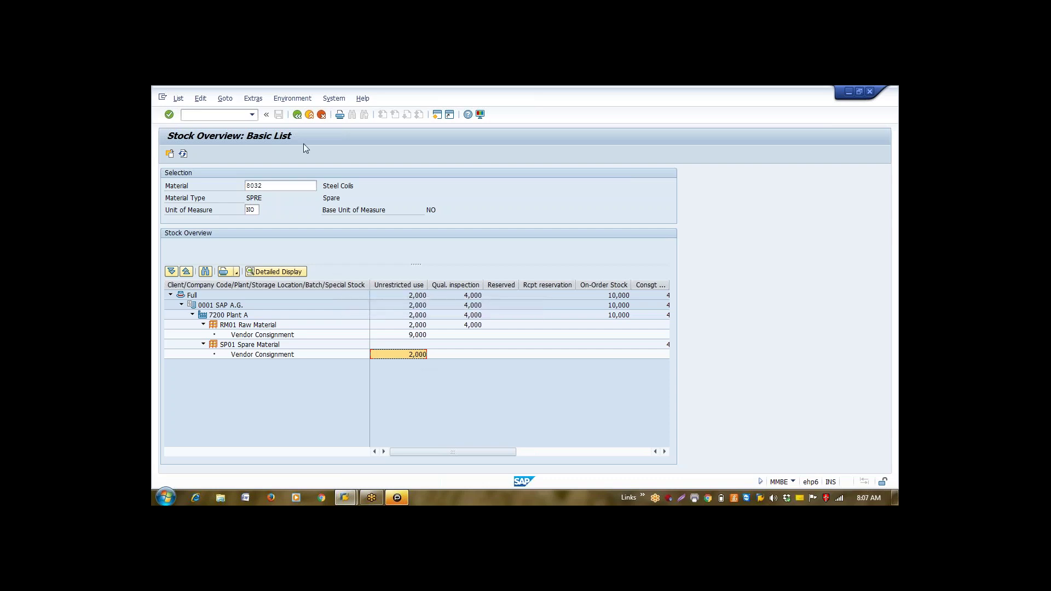
pyautogui.click(298, 115)
# Run MRKO for plant 7200, listing unsettled 8032 withdrawals of 1, 6 and 8 NO.
pyautogui.click(297, 115)
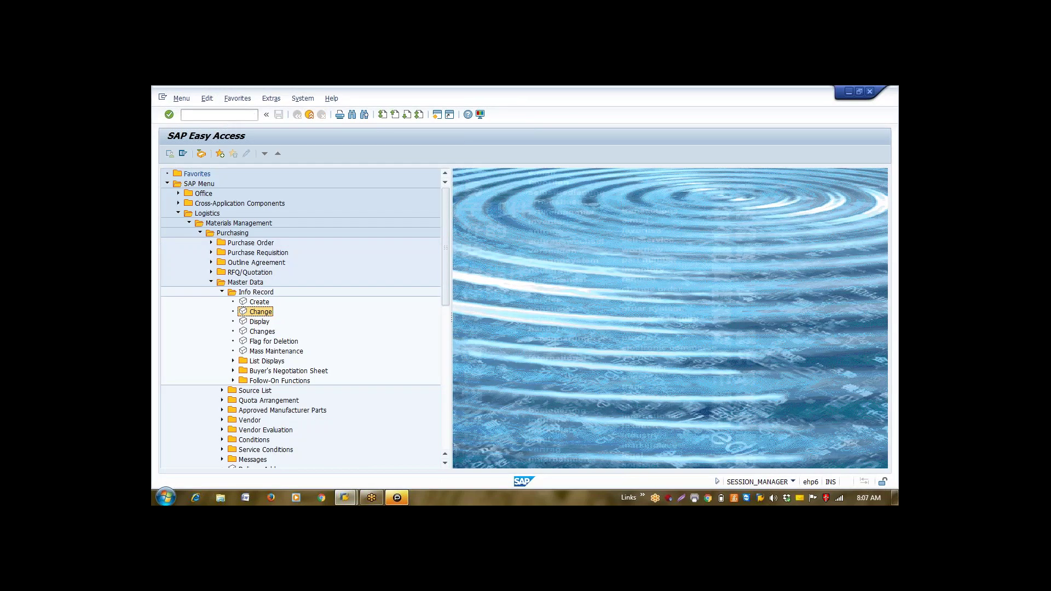
pyautogui.write('MRKO')
pyautogui.press('Return')
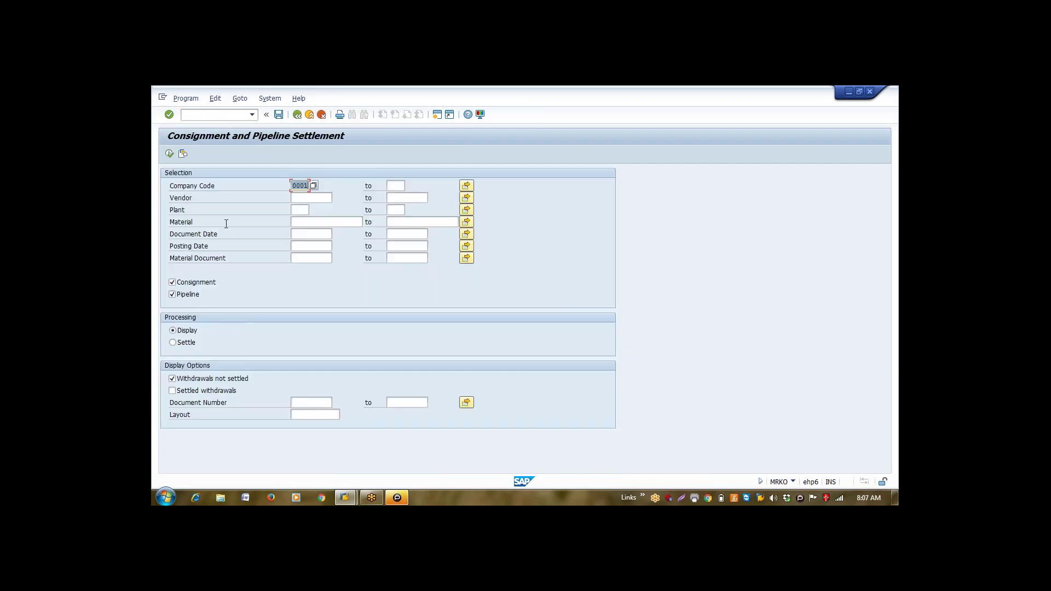
pyautogui.click(300, 209)
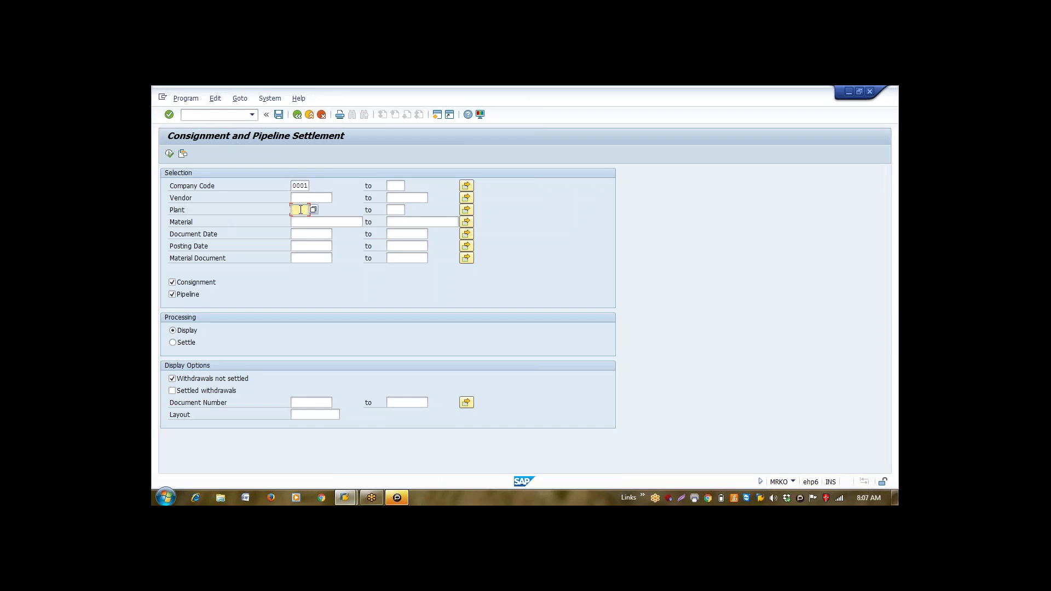
pyautogui.write('7200')
pyautogui.click(170, 156)
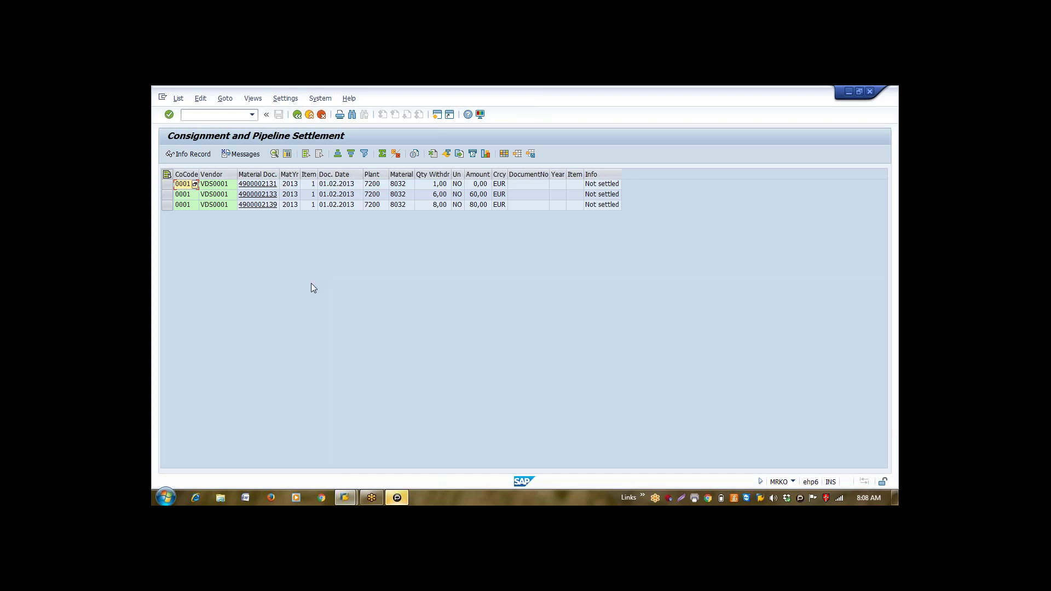
pyautogui.click(605, 208)
pyautogui.click(265, 207)
pyautogui.doubleClick(257, 204)
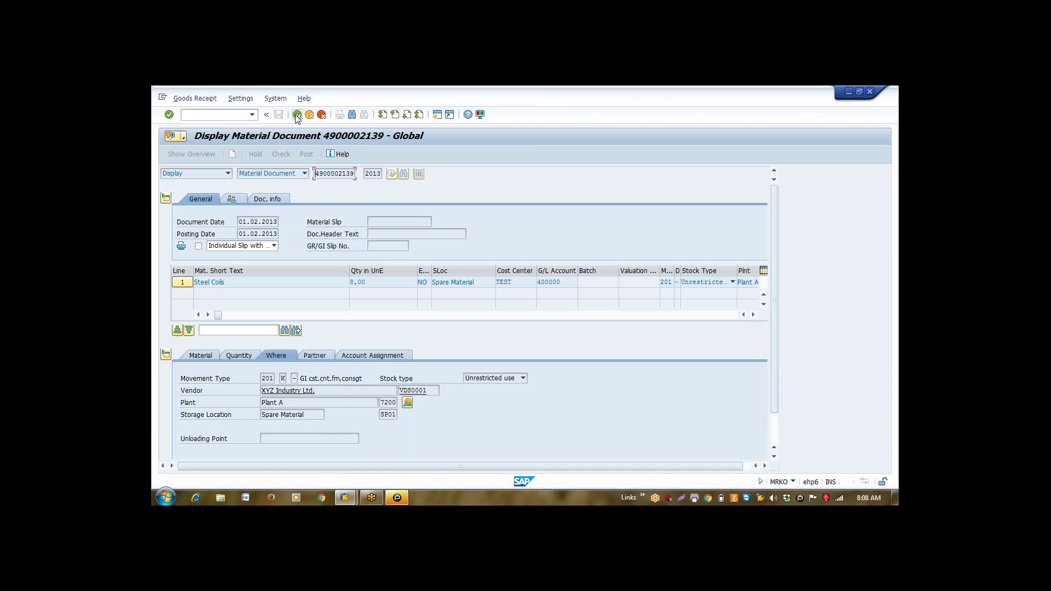
pyautogui.click(297, 114)
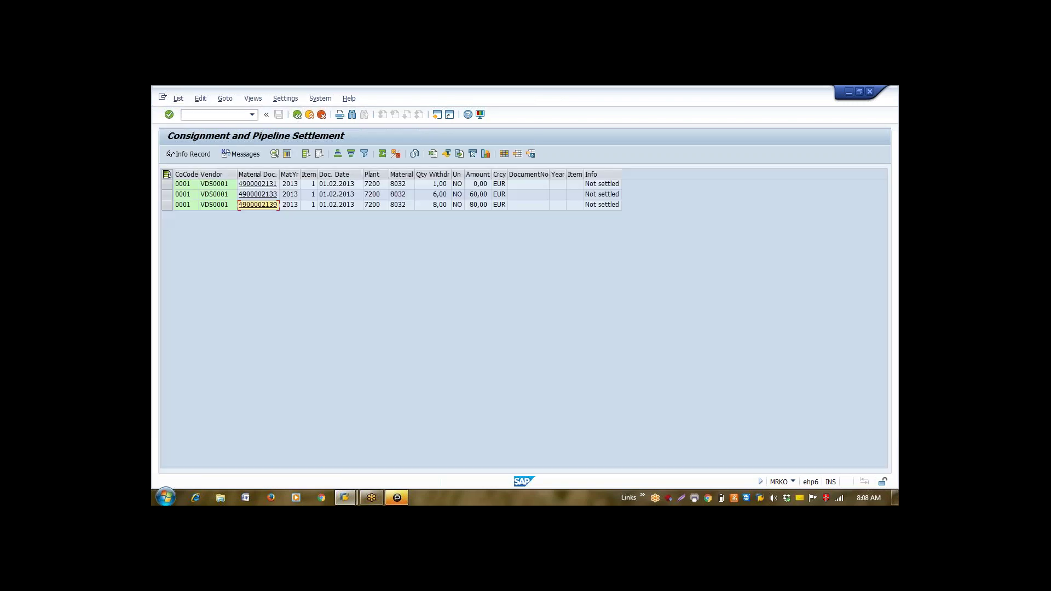
pyautogui.click(299, 118)
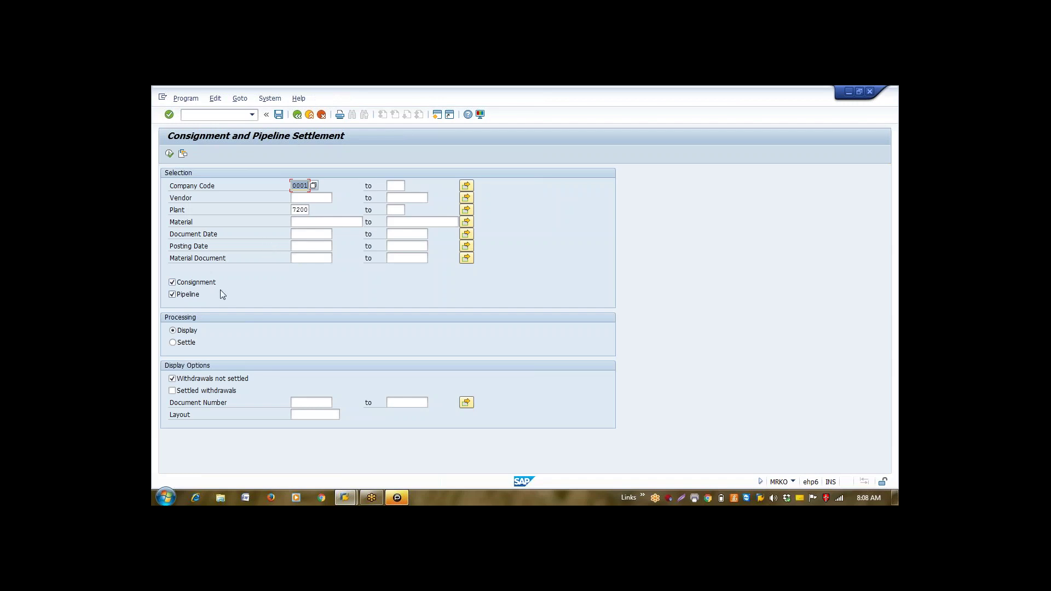
pyautogui.click(169, 154)
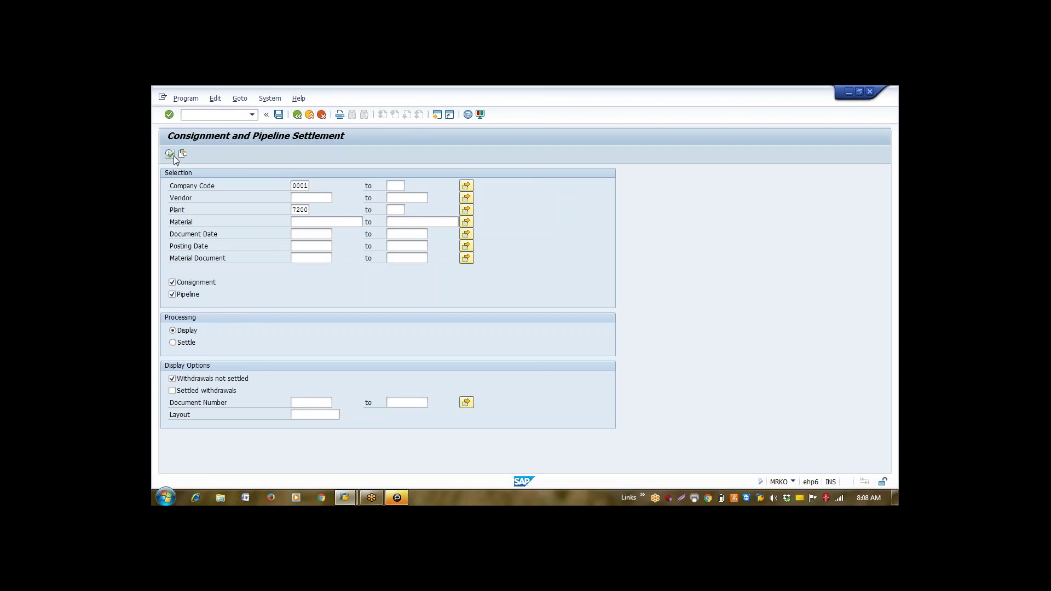
pyautogui.click(337, 205)
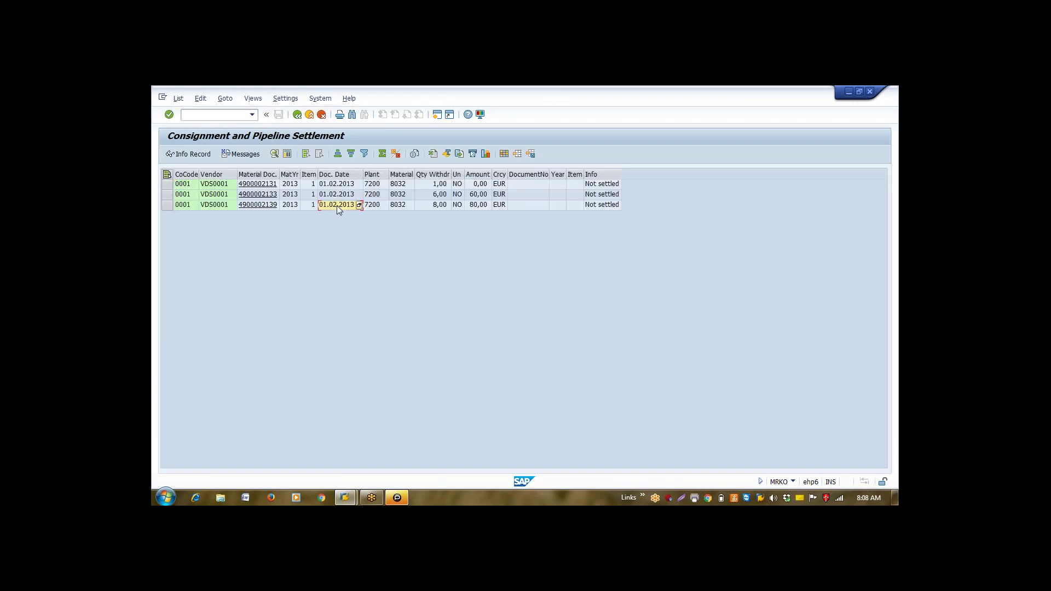
pyautogui.press('Left')
pyautogui.click(297, 114)
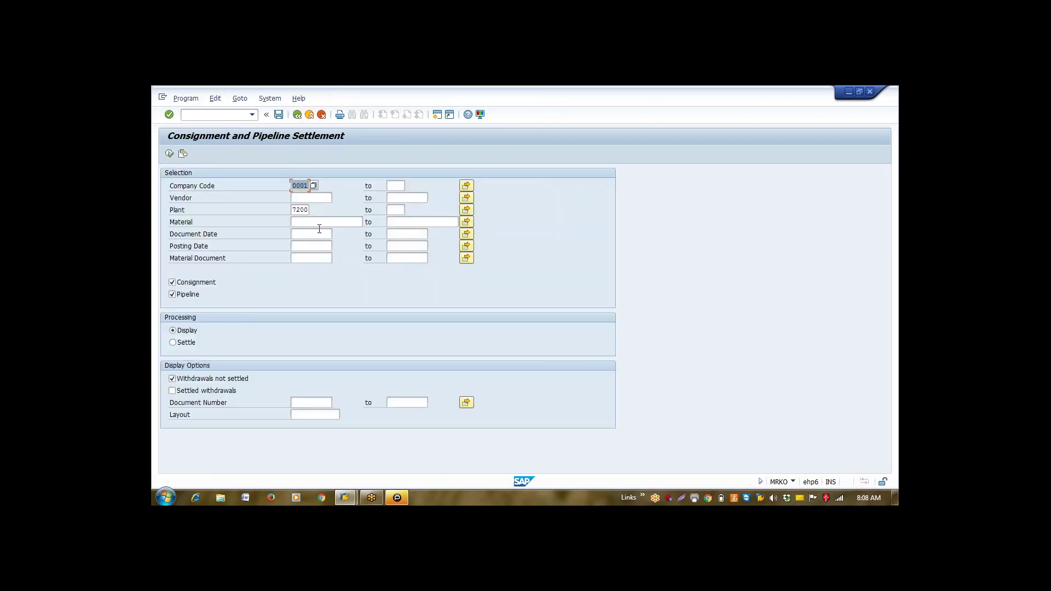
pyautogui.click(320, 258)
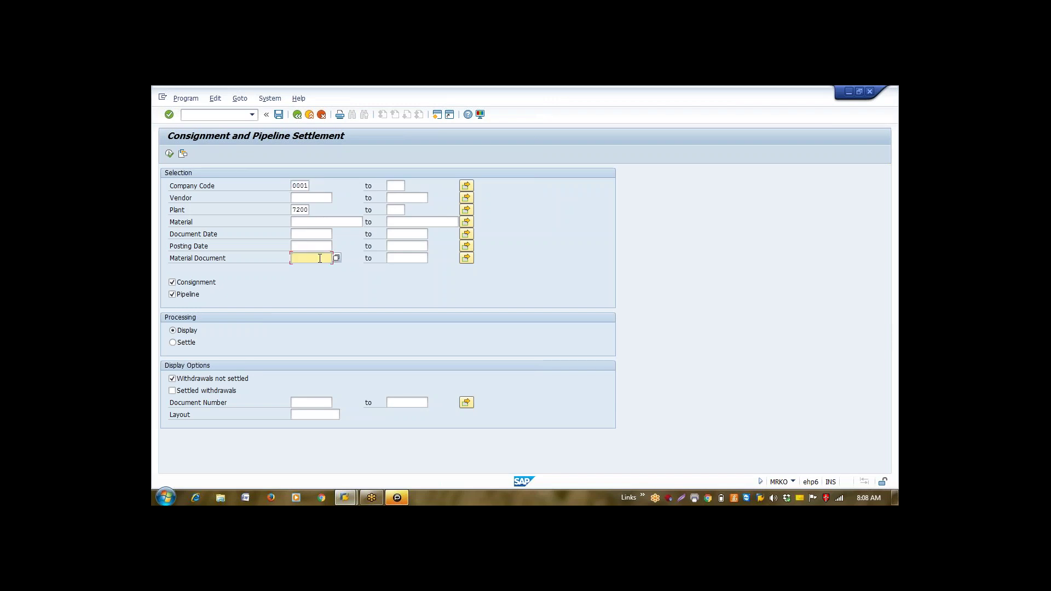
pyautogui.hotkey('ctrl', 'v')
pyautogui.click(191, 343)
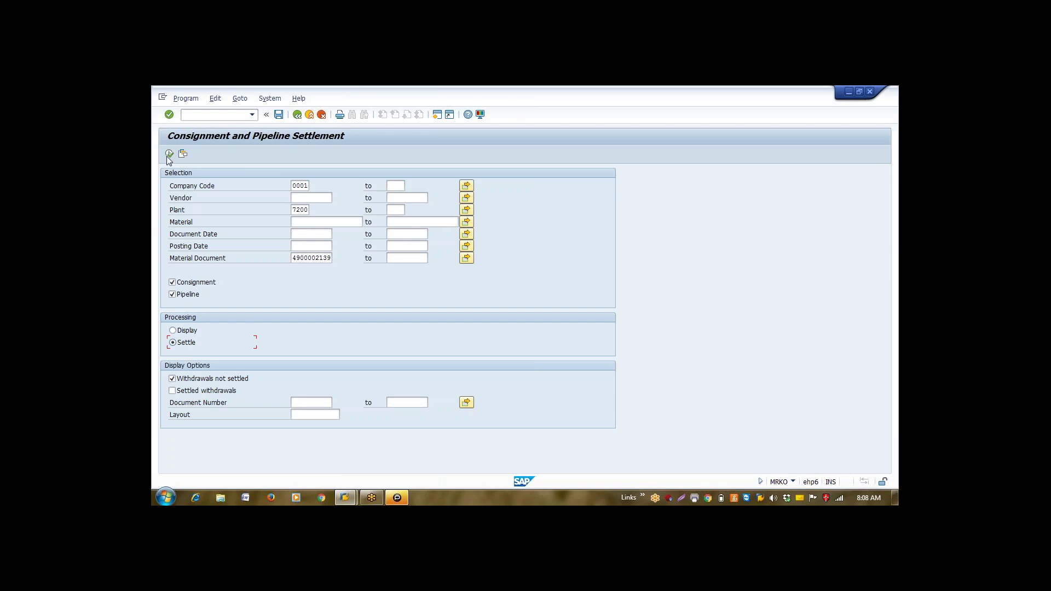
pyautogui.press('F8')
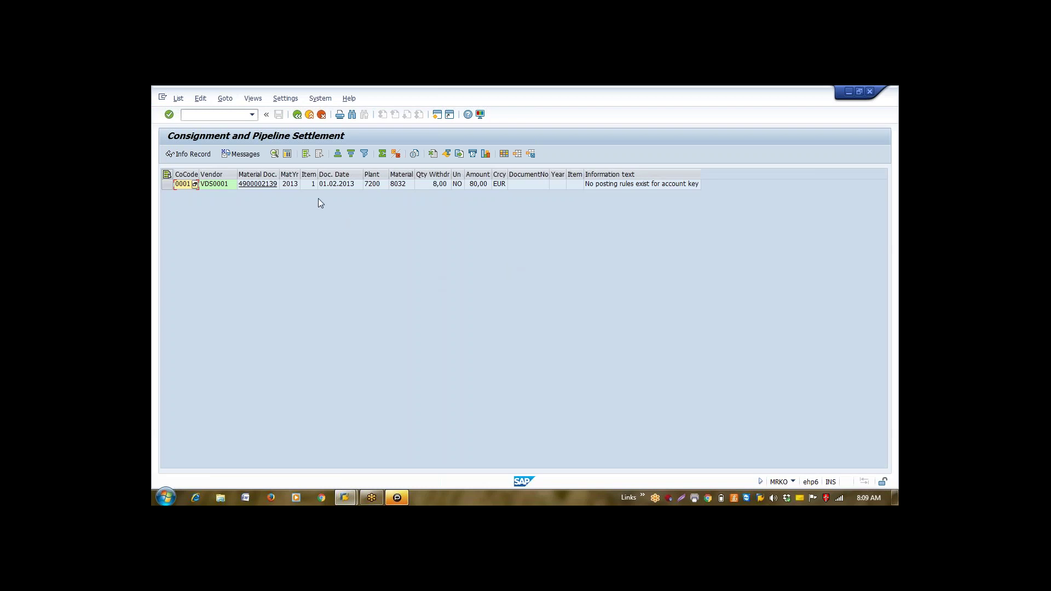
pyautogui.click(265, 188)
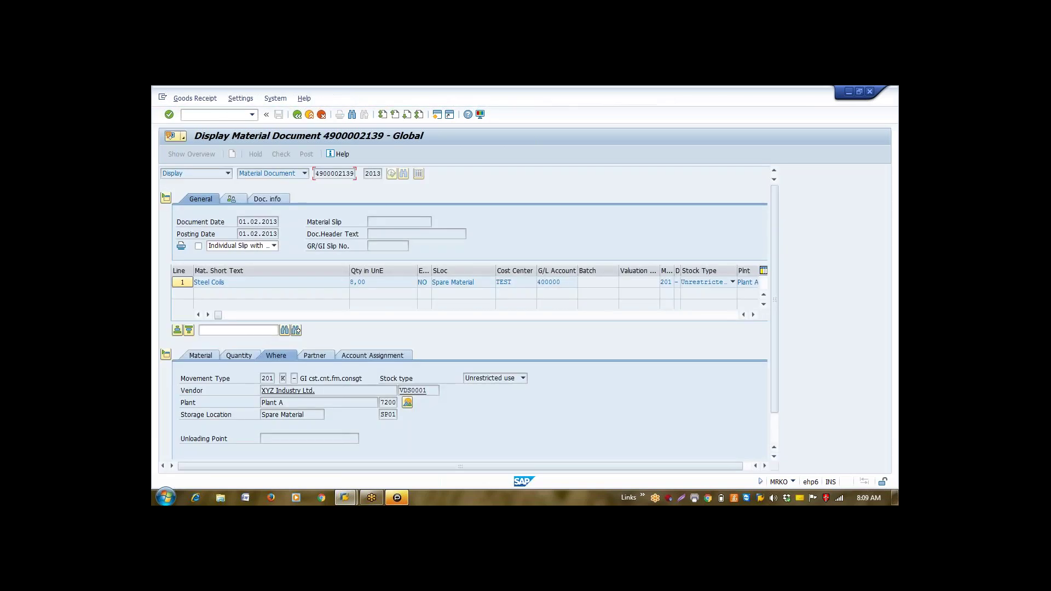
pyautogui.click(266, 200)
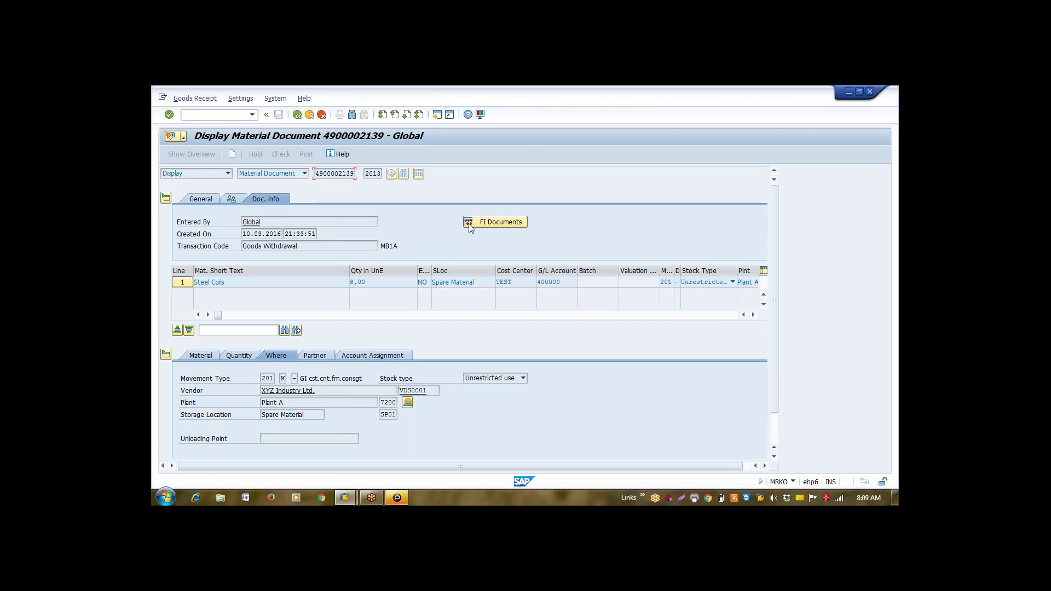
pyautogui.click(485, 225)
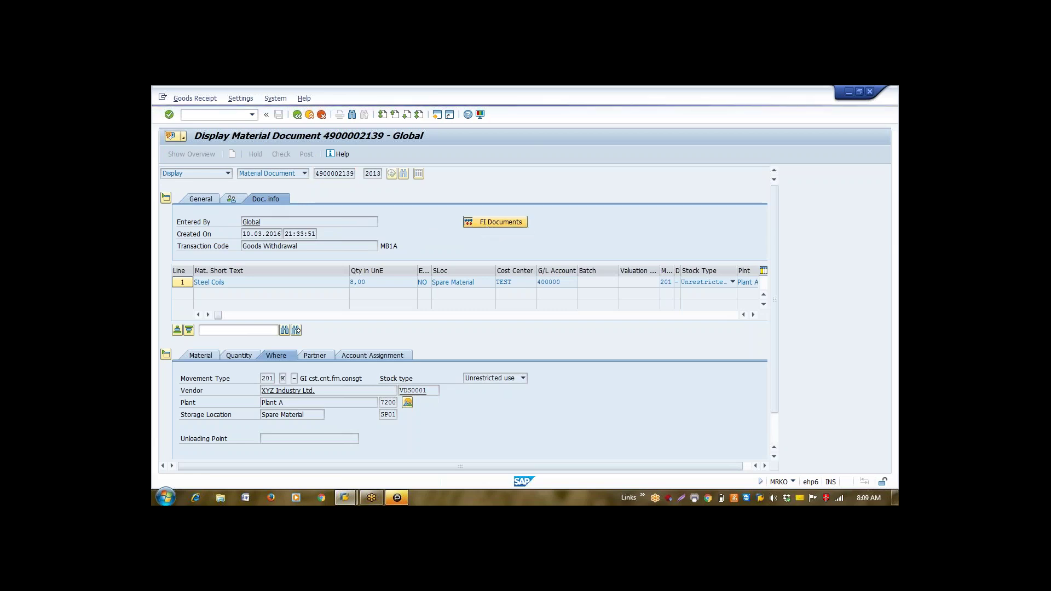
pyautogui.click(262, 221)
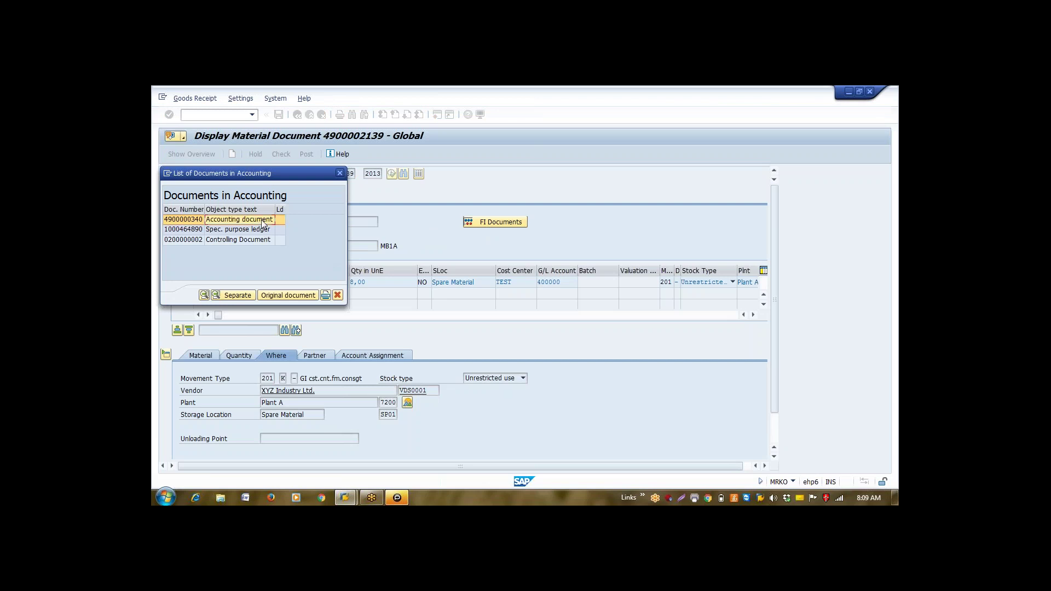
pyautogui.doubleClick(262, 221)
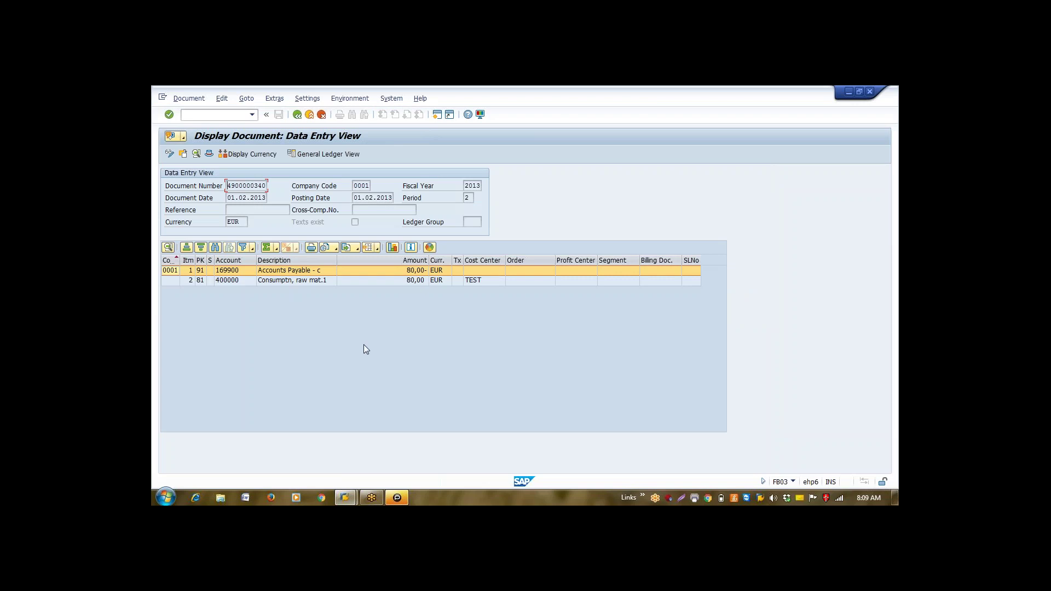
pyautogui.click(415, 280)
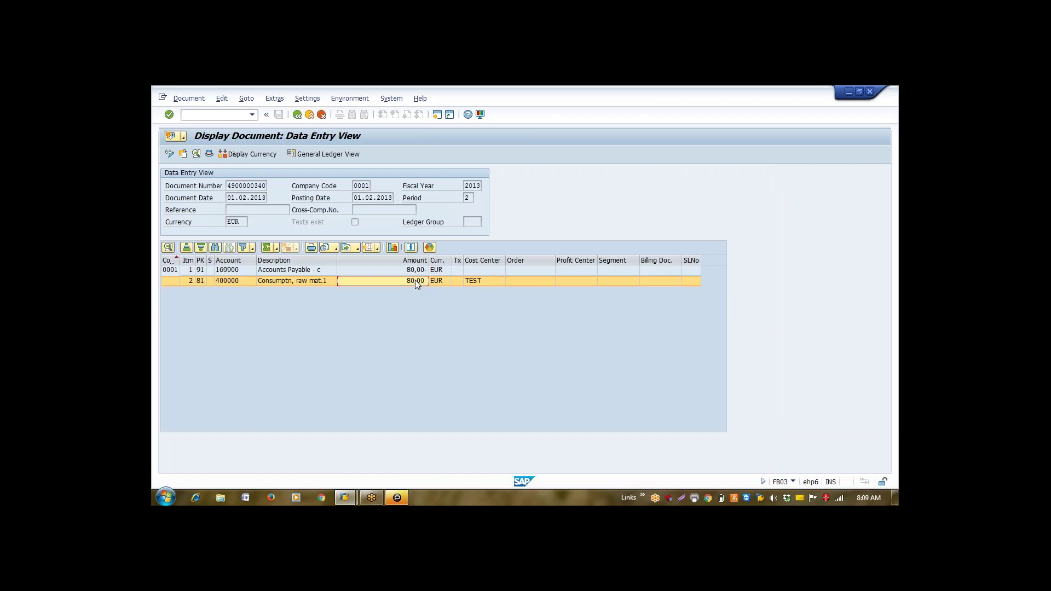
pyautogui.click(408, 271)
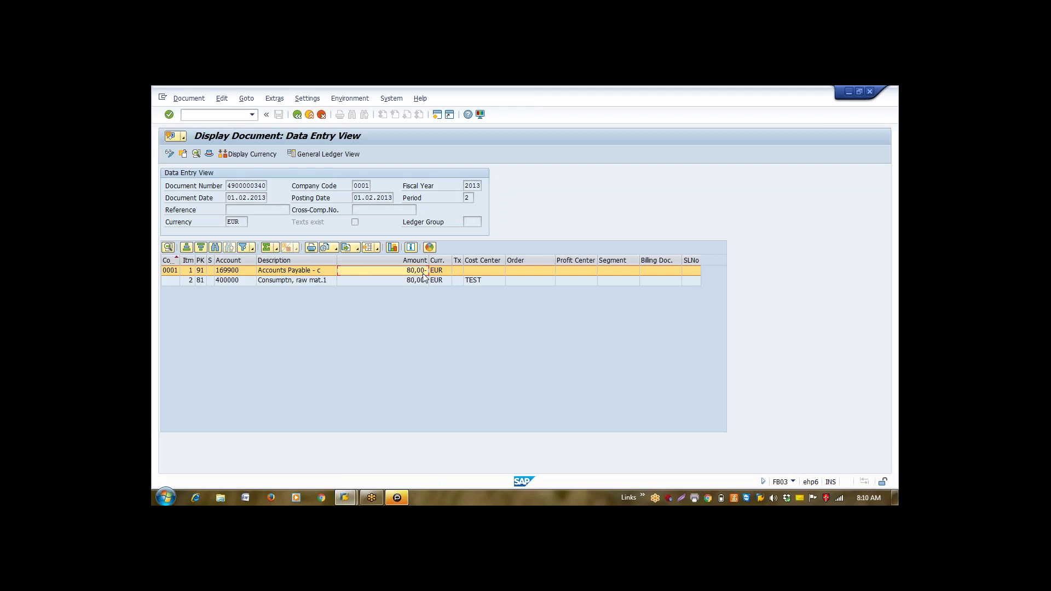
pyautogui.click(297, 114)
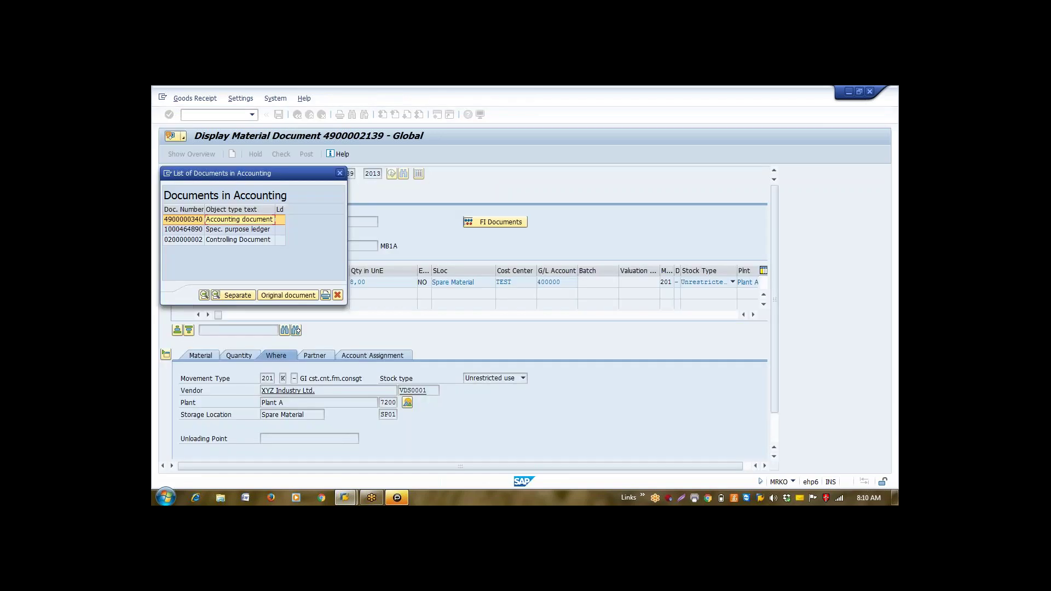
# Close the accounting documents list and go to SAP Easy Access with /n.
pyautogui.click(339, 173)
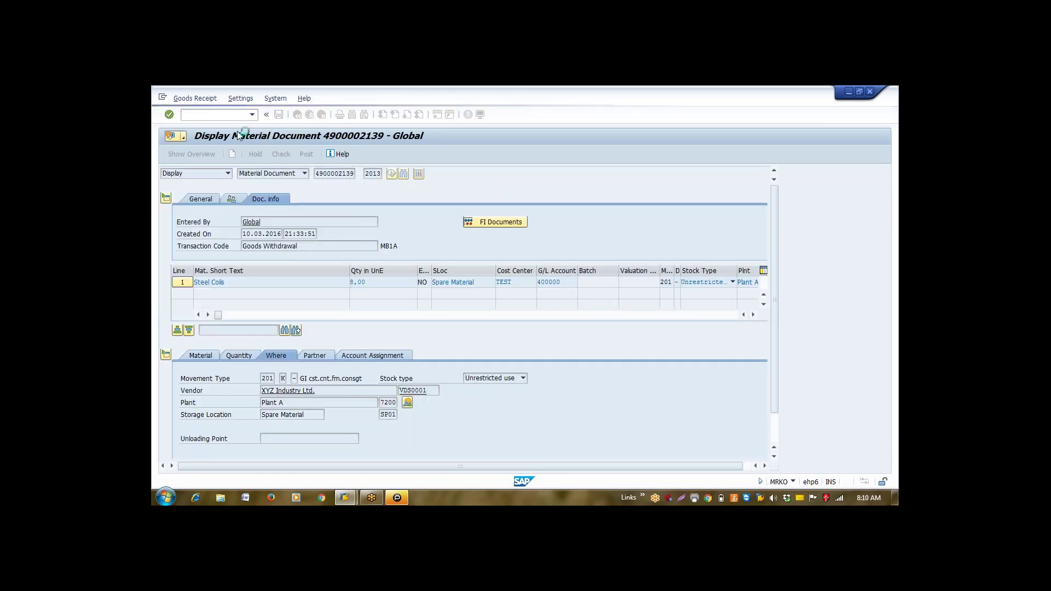
pyautogui.click(238, 115)
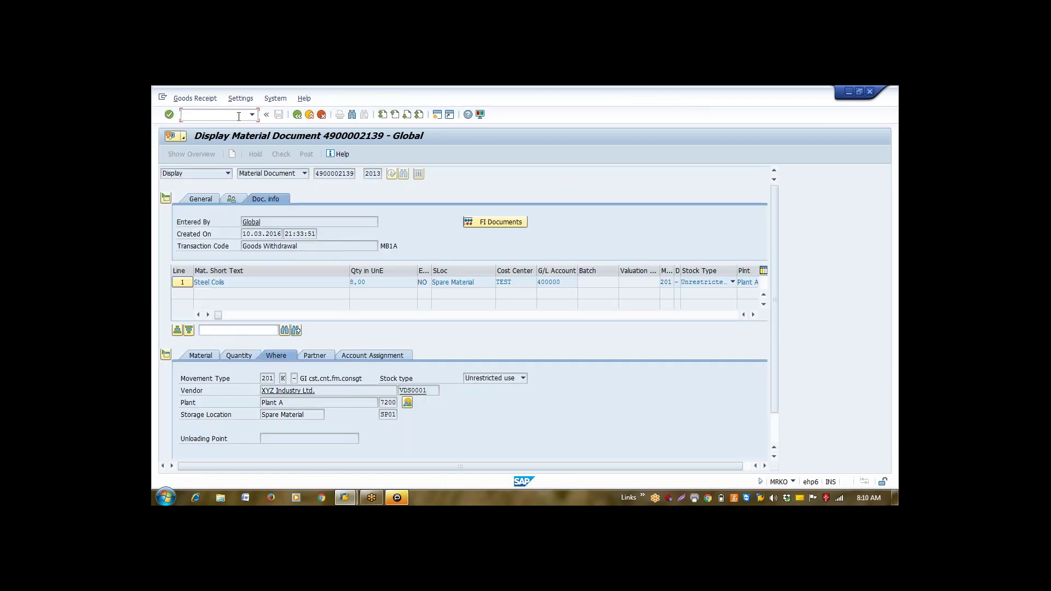
pyautogui.write('/n')
pyautogui.press('Return')
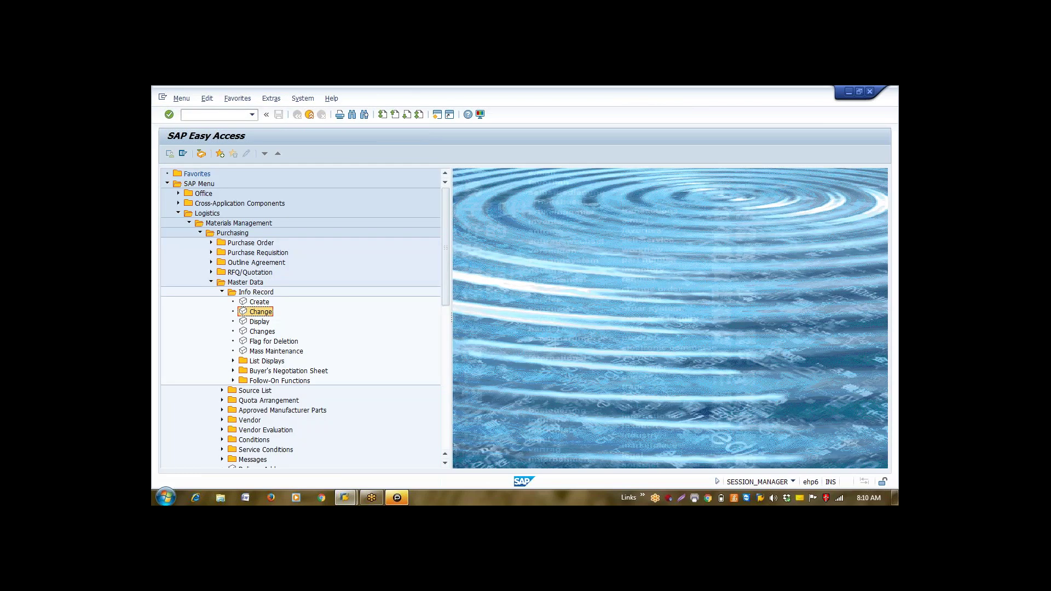